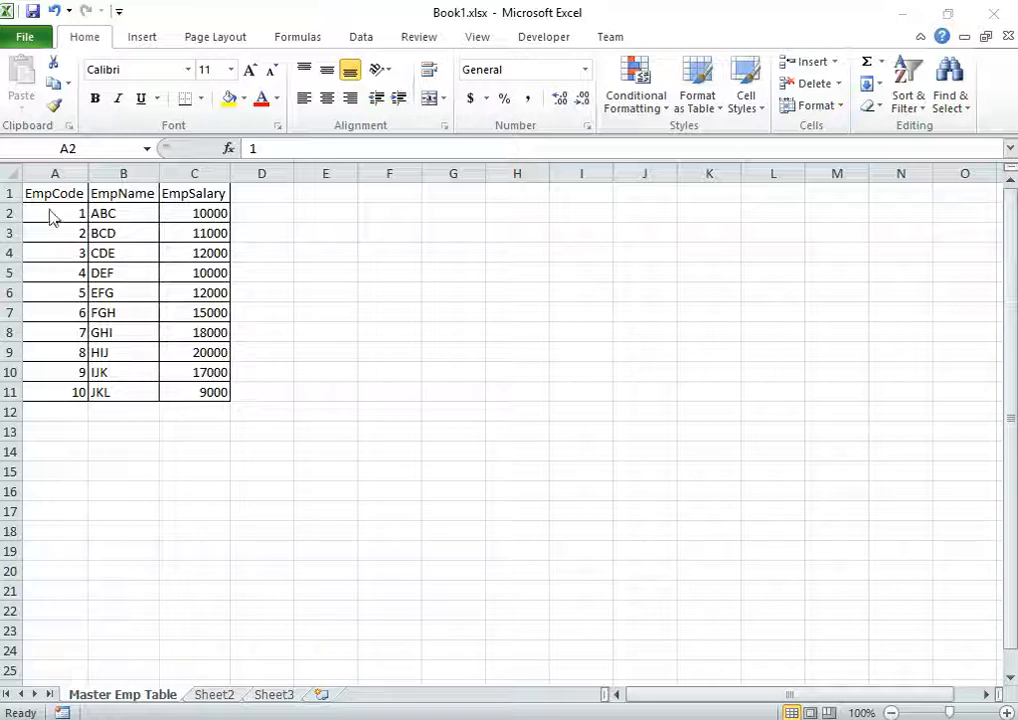
Select and review the employee tables on Master Emp Table and then Sheet2
{"action": "left_click_drag", "start_coordinate": [48, 195], "coordinate": [200, 375]}
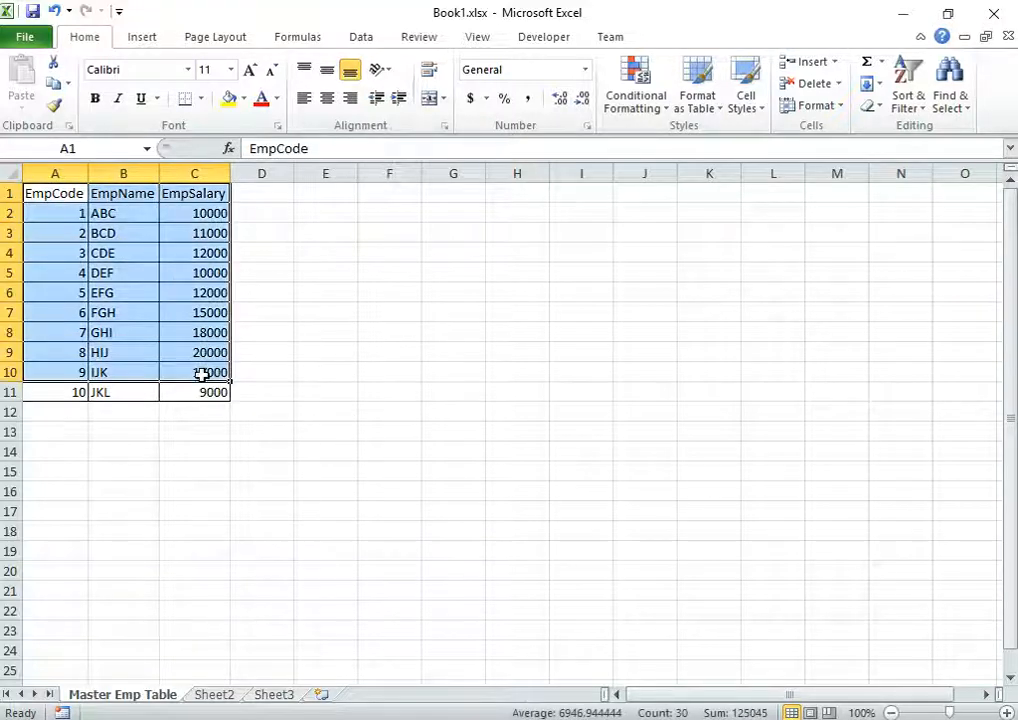
{"action": "left_click", "coordinate": [197, 400]}
{"action": "left_click", "coordinate": [214, 694]}
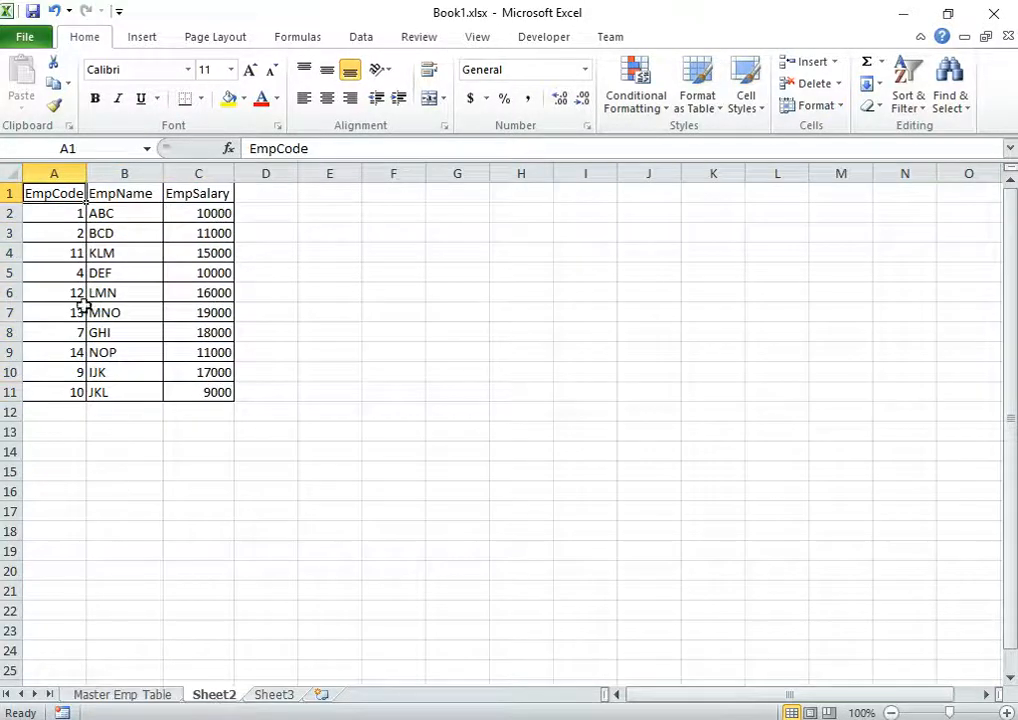
{"action": "left_click_drag", "start_coordinate": [43, 196], "coordinate": [204, 404]}
{"action": "left_click", "coordinate": [159, 468]}
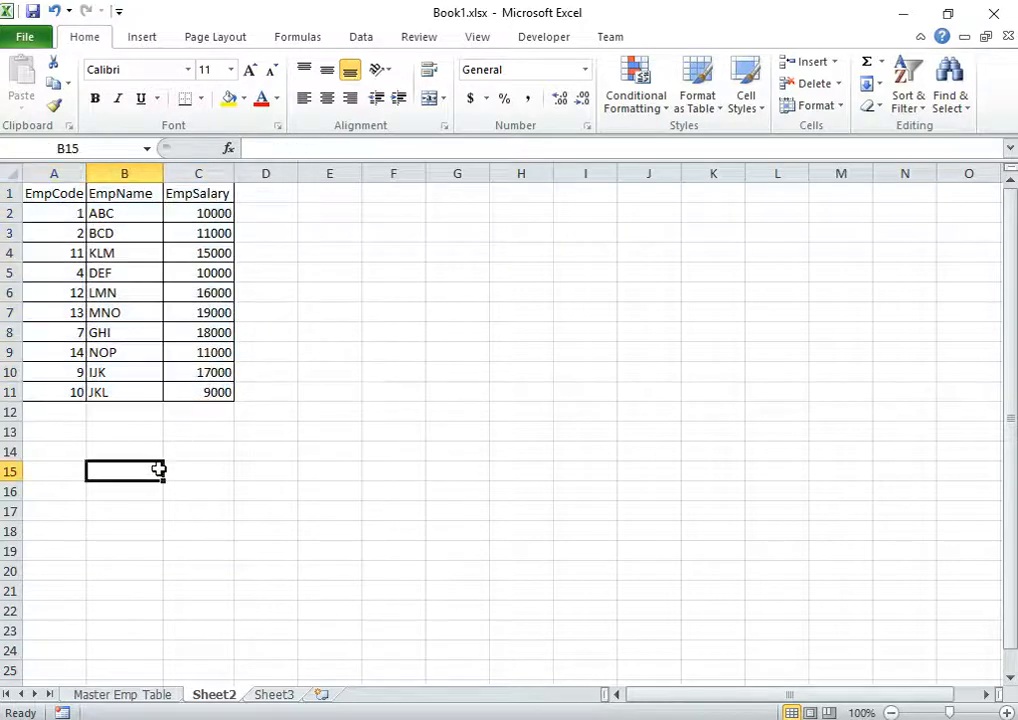
Flip between Master Emp Table and Sheet2, glance at empty Sheet3, and settle on Sheet2
{"action": "left_click", "coordinate": [122, 694]}
{"action": "left_click", "coordinate": [218, 697]}
{"action": "left_click", "coordinate": [132, 697]}
{"action": "left_click", "coordinate": [214, 697]}
{"action": "left_click", "coordinate": [168, 697]}
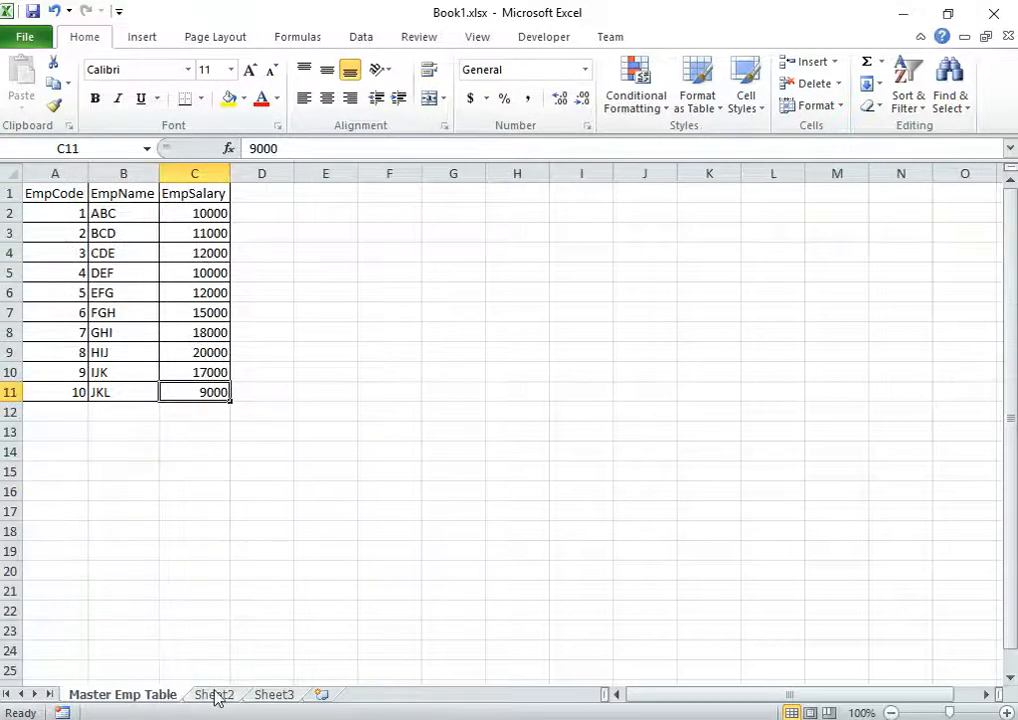
{"action": "left_click", "coordinate": [218, 697]}
{"action": "left_click", "coordinate": [265, 697]}
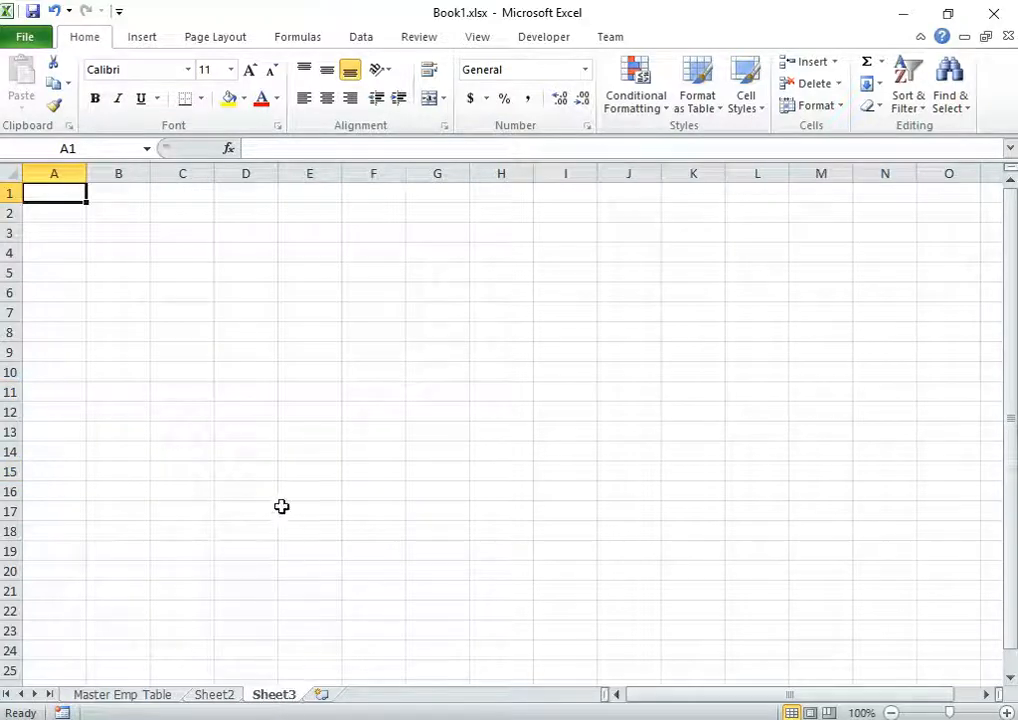
{"action": "left_click", "coordinate": [222, 698]}
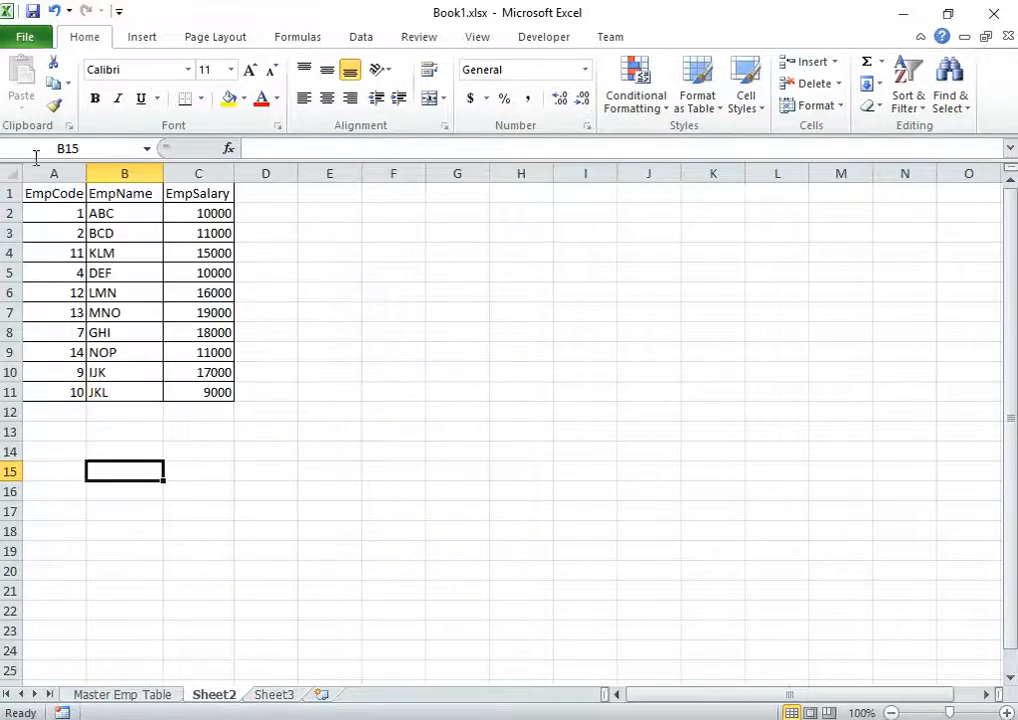
Copy Sheet2's A1:C11 and paste only its Formatting onto Sheet3, leaving an empty bordered grid
{"action": "left_click_drag", "start_coordinate": [52, 195], "coordinate": [200, 392]}
{"action": "key", "text": "ctrl+c"}
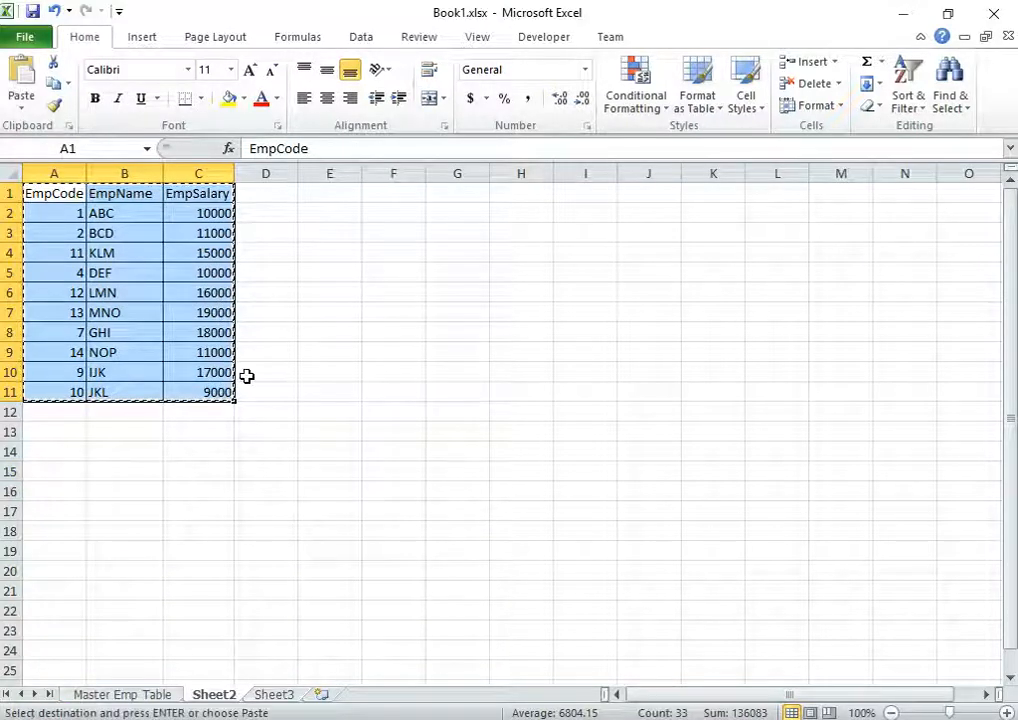
{"action": "left_click", "coordinate": [274, 694]}
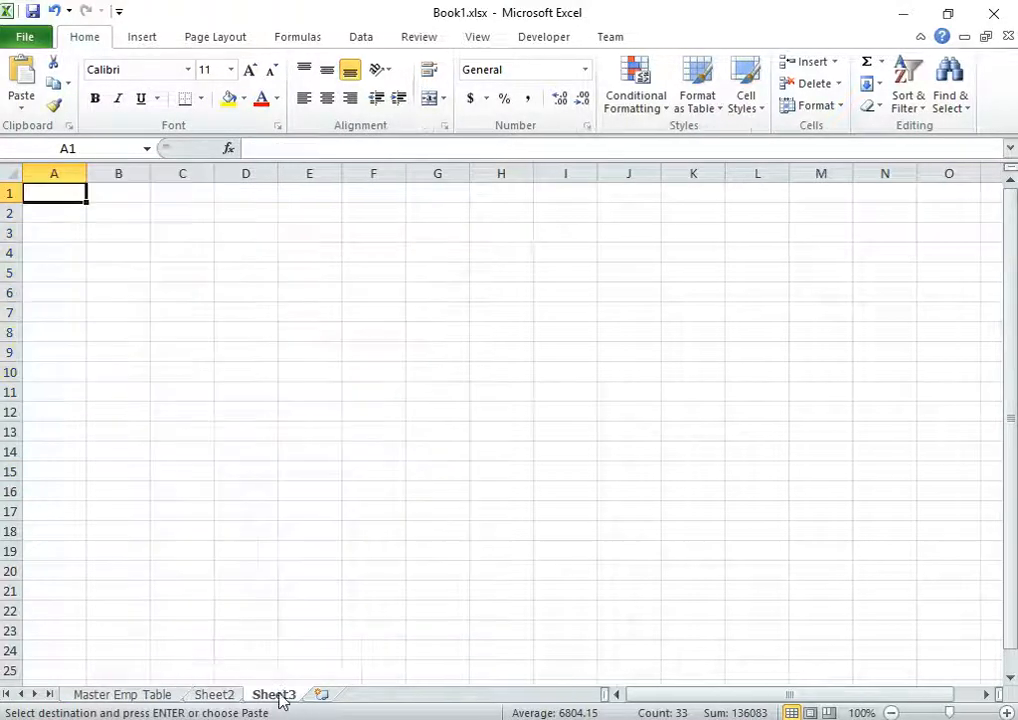
{"action": "left_click", "coordinate": [21, 104]}
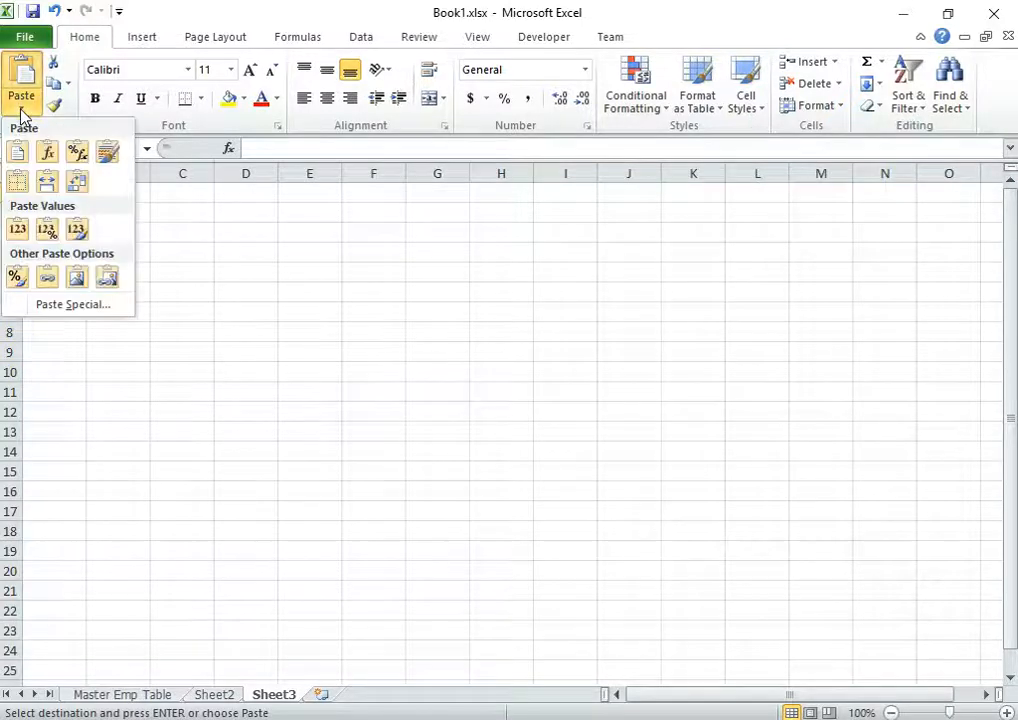
{"action": "left_click", "coordinate": [16, 278]}
{"action": "left_click", "coordinate": [308, 276]}
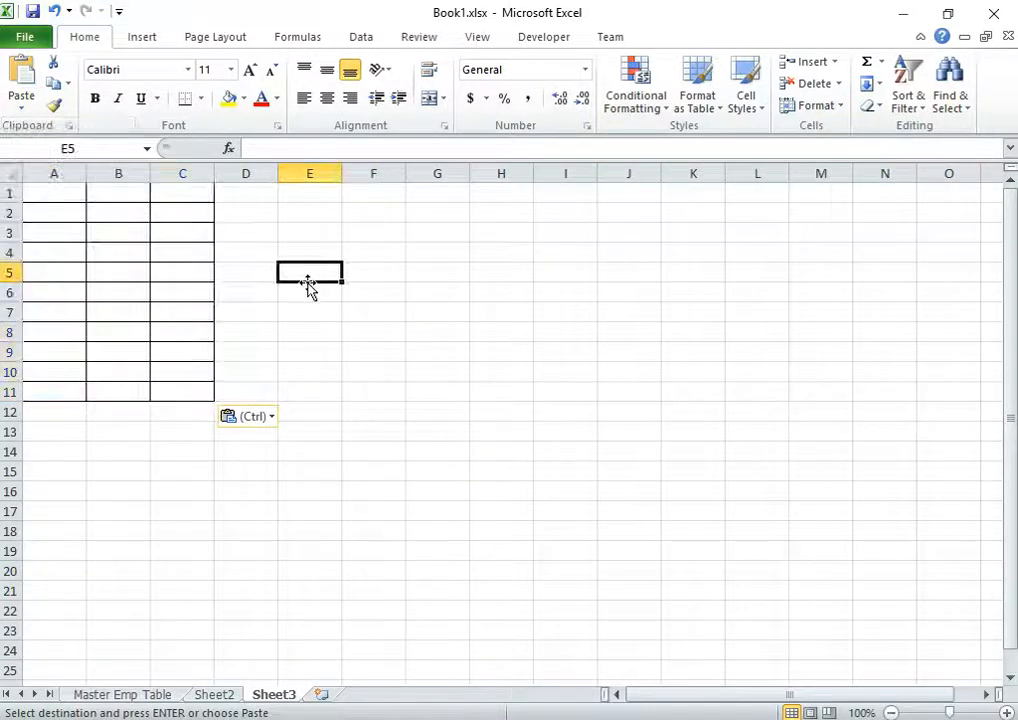
{"action": "left_click", "coordinate": [64, 191]}
{"action": "left_click", "coordinate": [205, 695]}
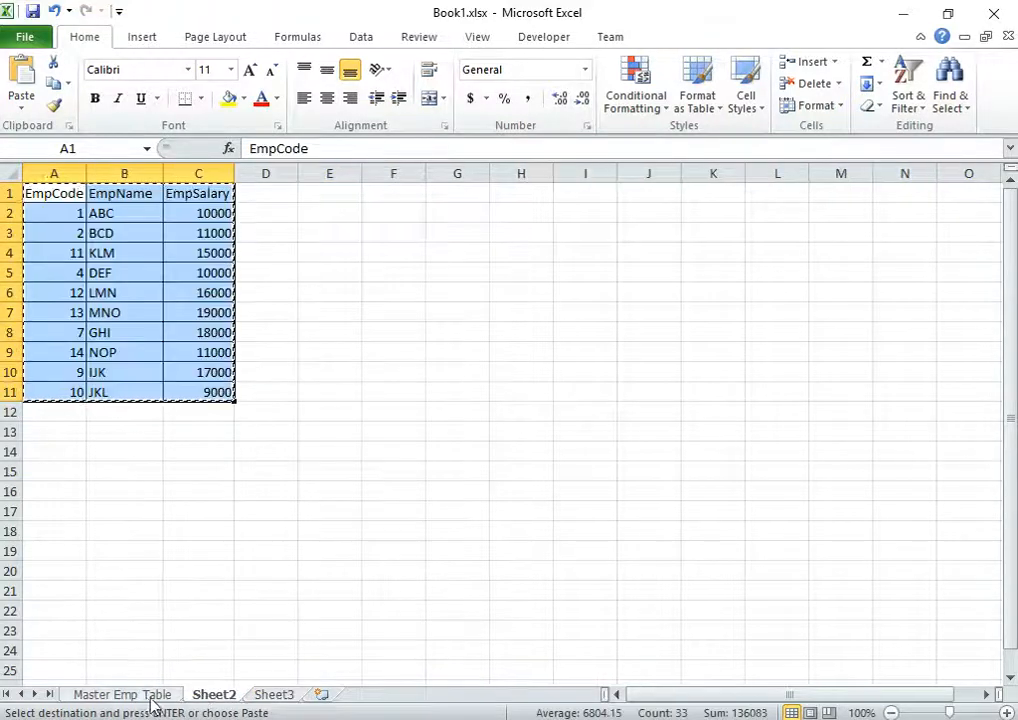
{"action": "left_click", "coordinate": [155, 695]}
Paste the Master Emp Table headers into Sheet3's A1:C1 and AutoFit all columns
{"action": "left_click_drag", "start_coordinate": [51, 195], "coordinate": [190, 194]}
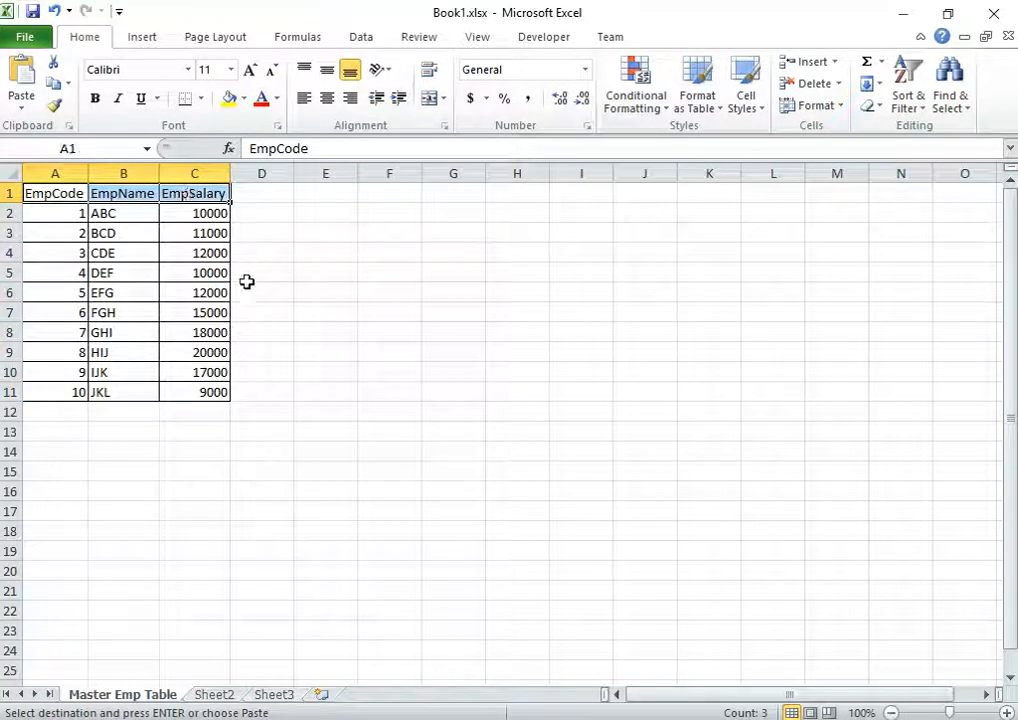
{"action": "left_click", "coordinate": [278, 696]}
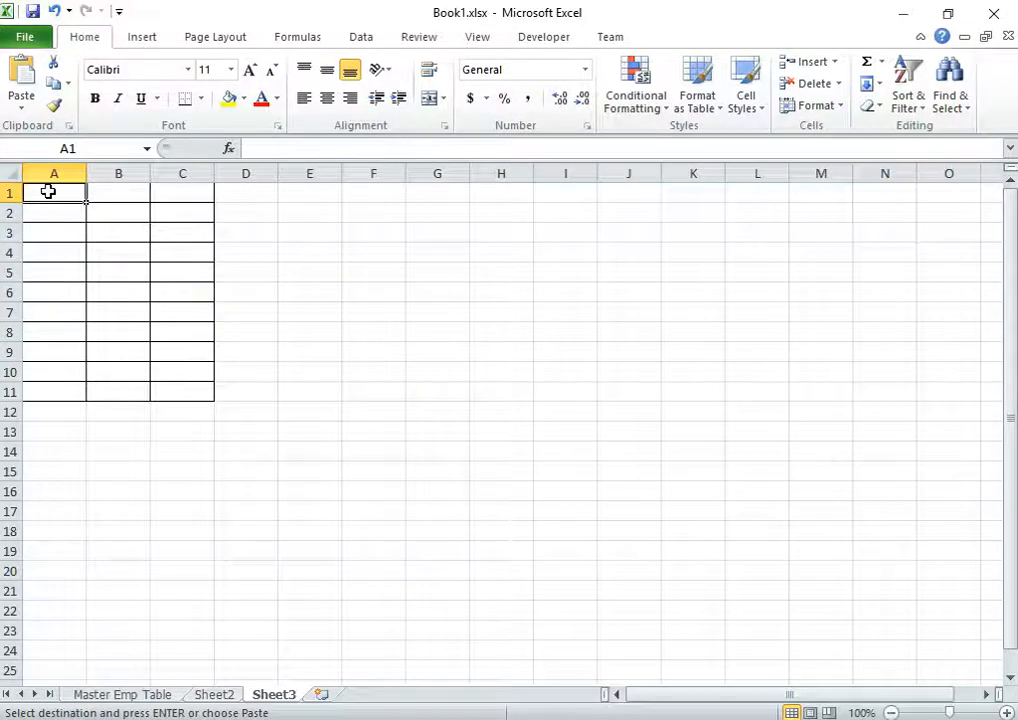
{"action": "key", "text": "ctrl+v"}
{"action": "left_click", "coordinate": [308, 231]}
{"action": "left_click", "coordinate": [18, 173]}
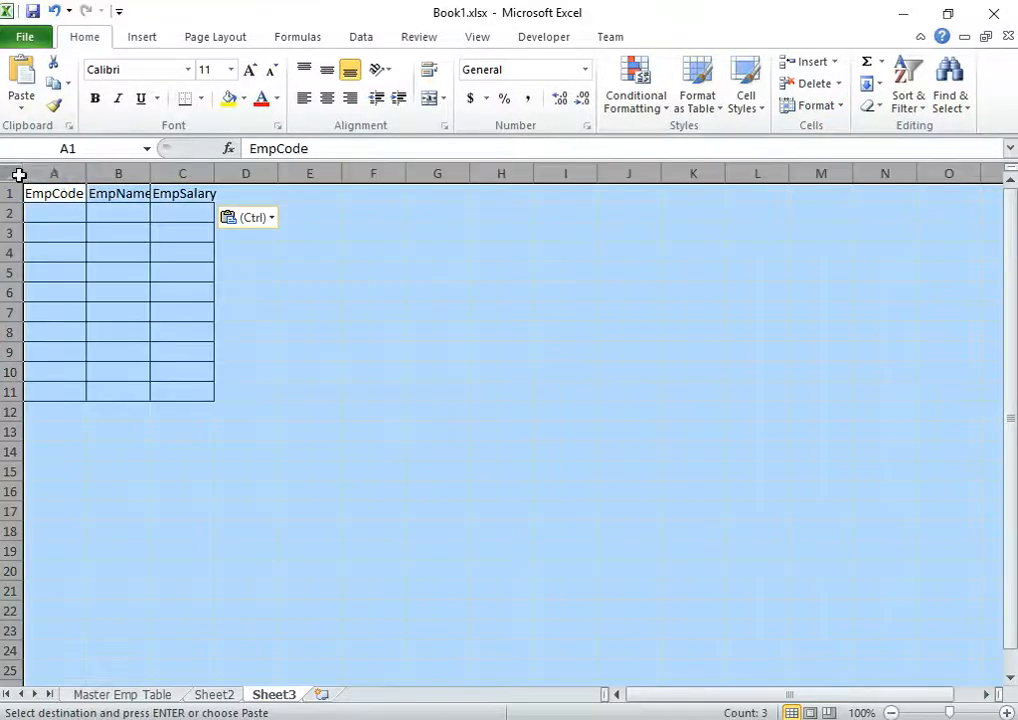
{"action": "double_click", "coordinate": [87, 174]}
{"action": "left_click", "coordinate": [310, 253]}
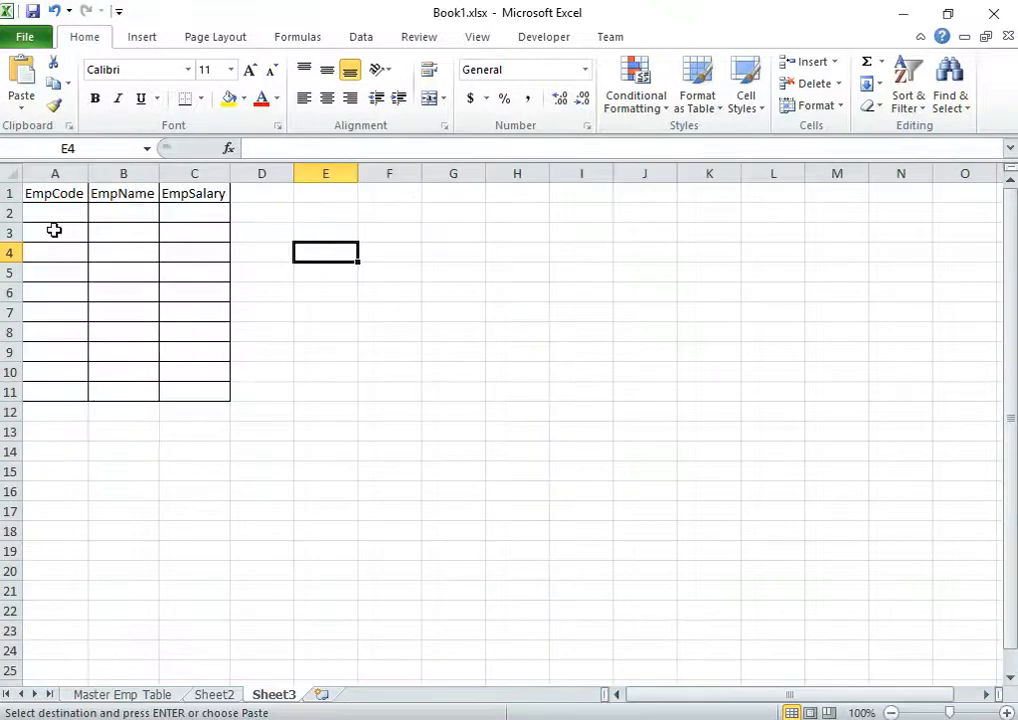
{"action": "left_click", "coordinate": [80, 210]}
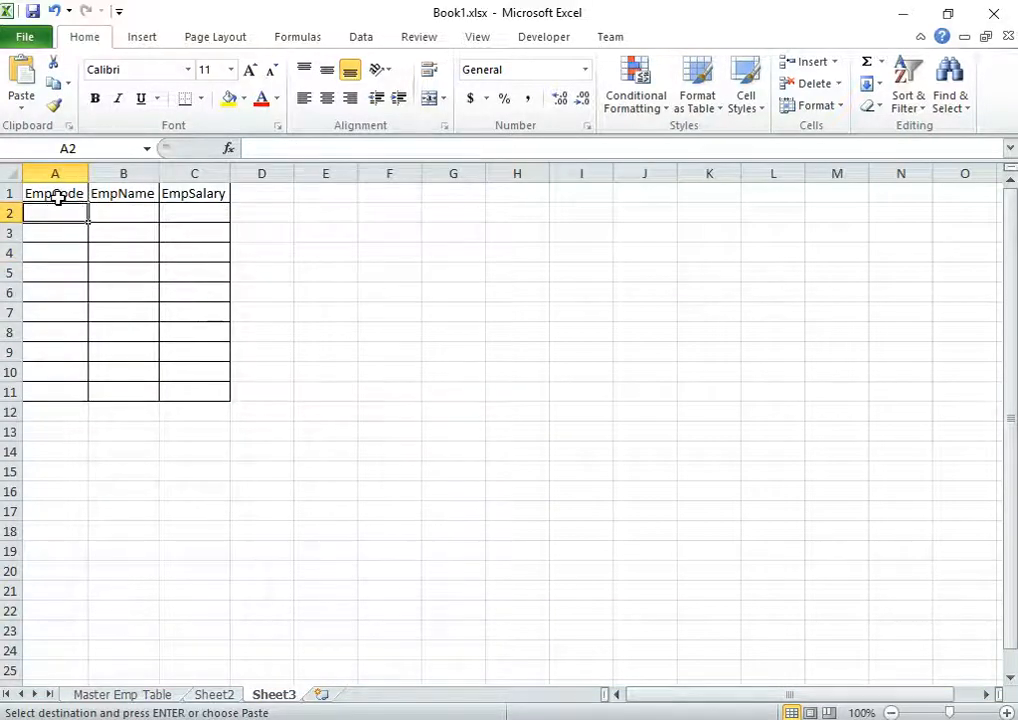
Compare the Master Emp Table and Sheet2 data, then return to Sheet3
{"action": "left_click", "coordinate": [150, 700]}
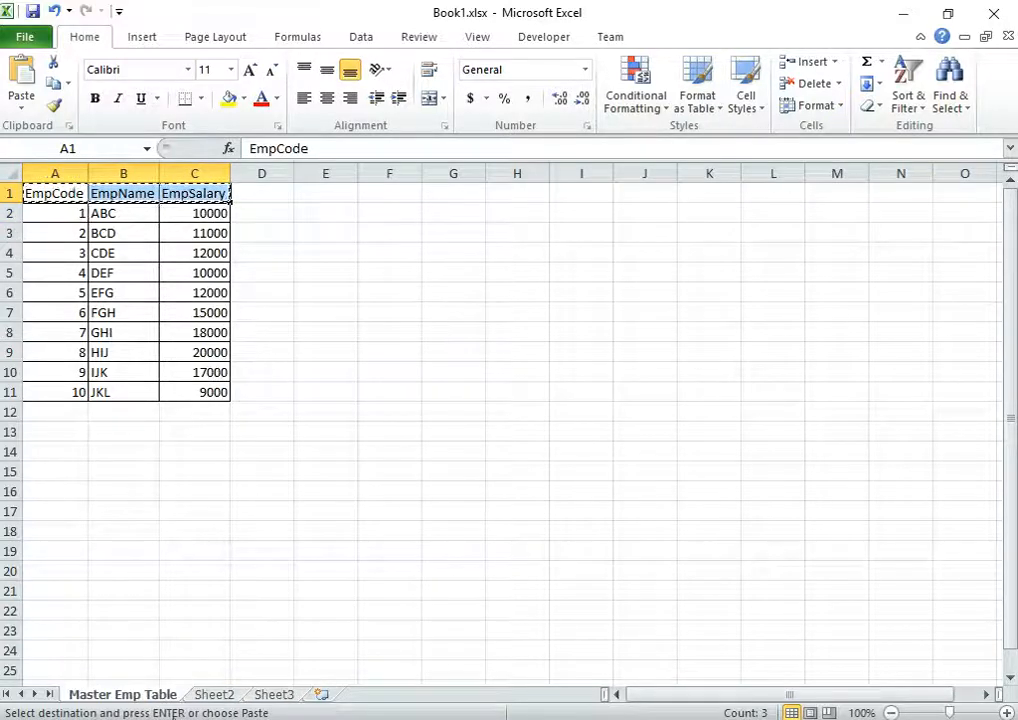
{"action": "left_click", "coordinate": [208, 698]}
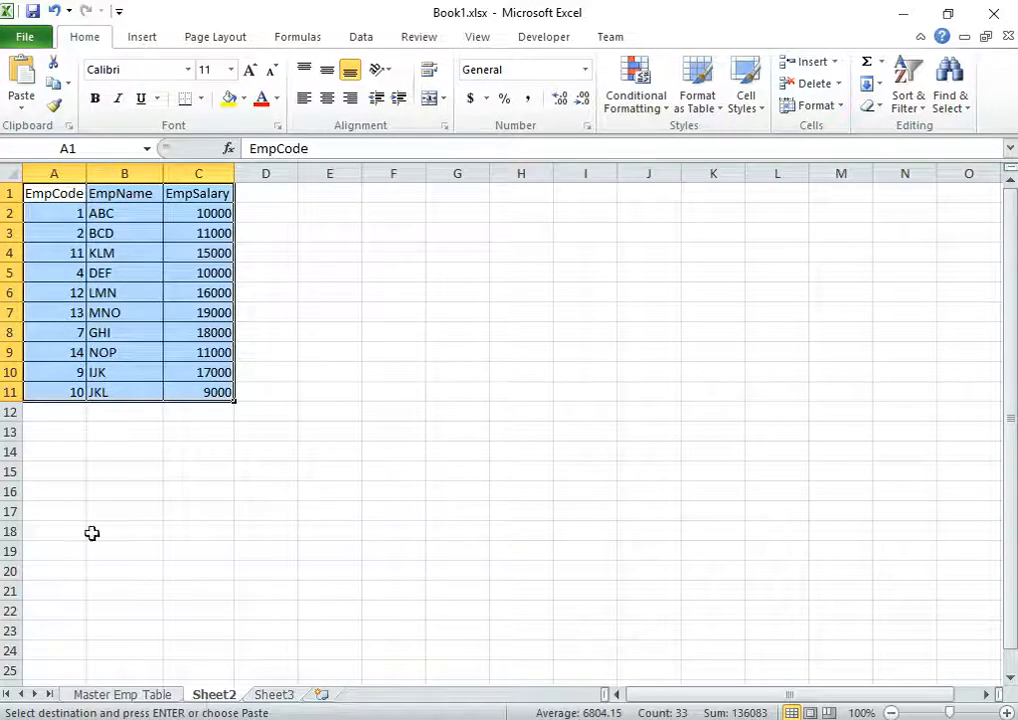
{"action": "left_click", "coordinate": [140, 695]}
{"action": "left_click", "coordinate": [218, 697]}
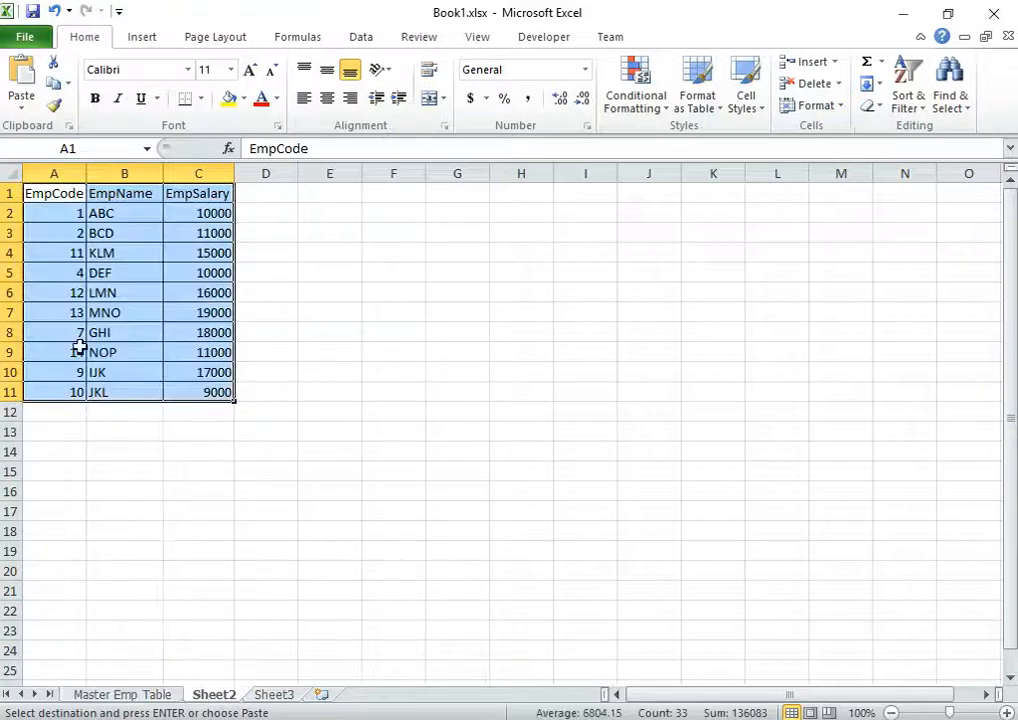
{"action": "left_click", "coordinate": [120, 700]}
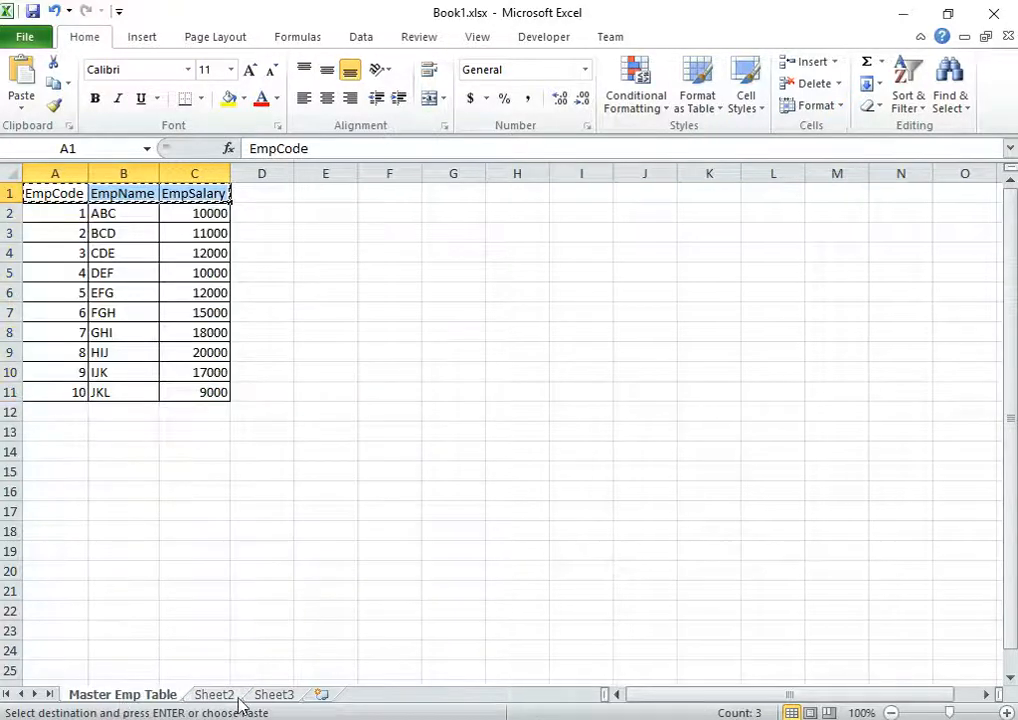
{"action": "left_click", "coordinate": [220, 698]}
{"action": "left_click", "coordinate": [141, 699]}
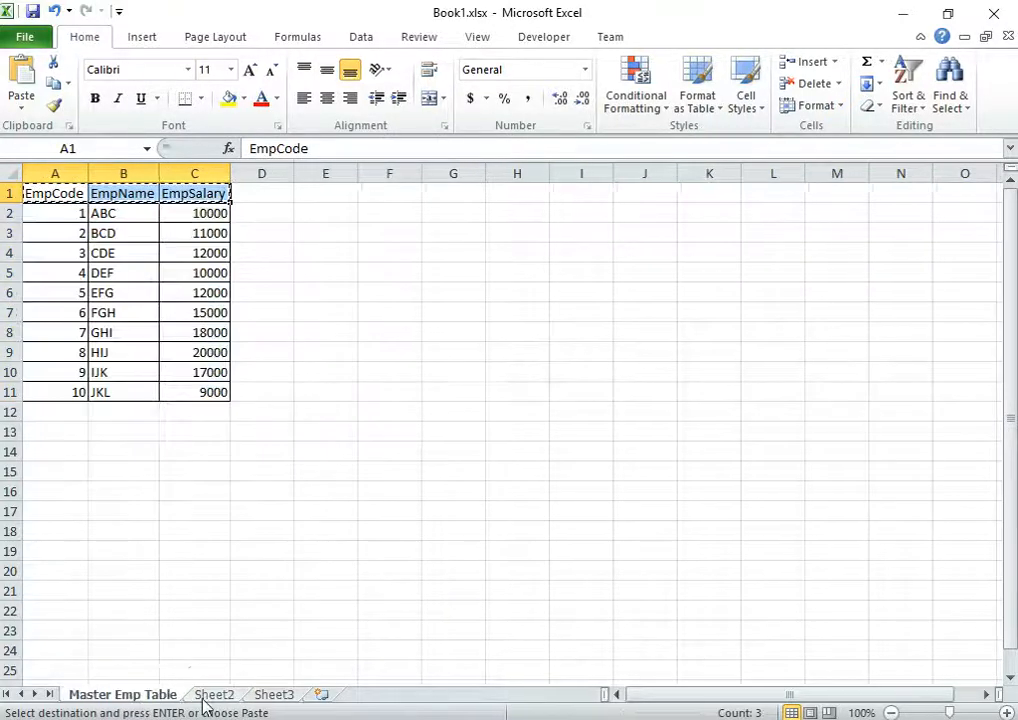
{"action": "left_click", "coordinate": [284, 699]}
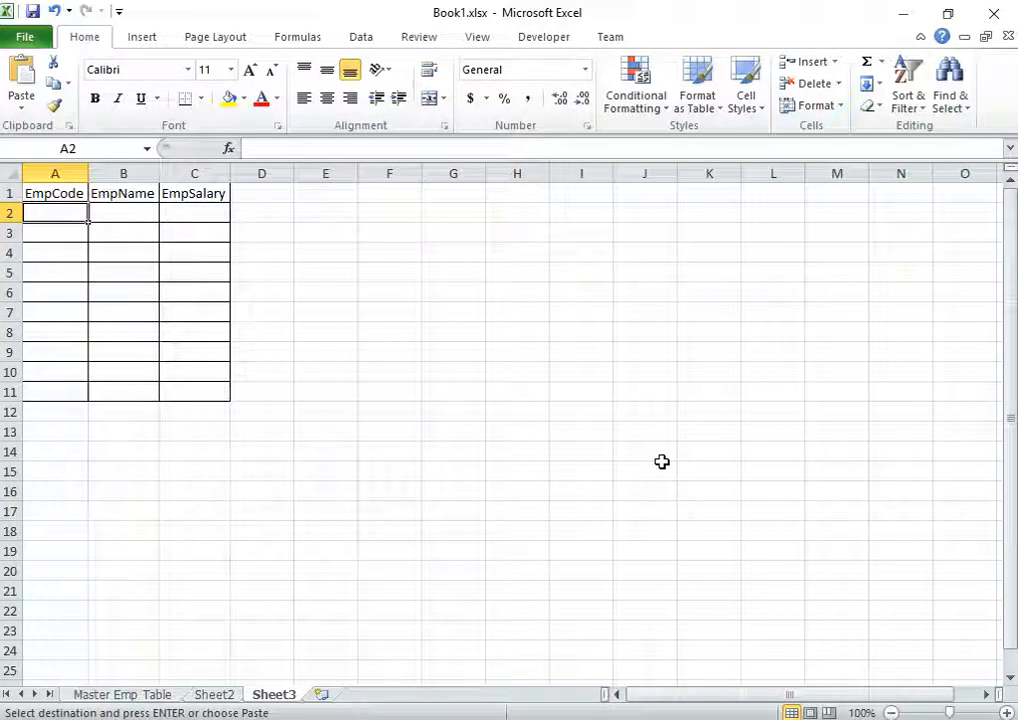
Insert an IF function into Sheet3's A2 from the Formulas tab's Logical list
{"action": "left_click", "coordinate": [298, 37]}
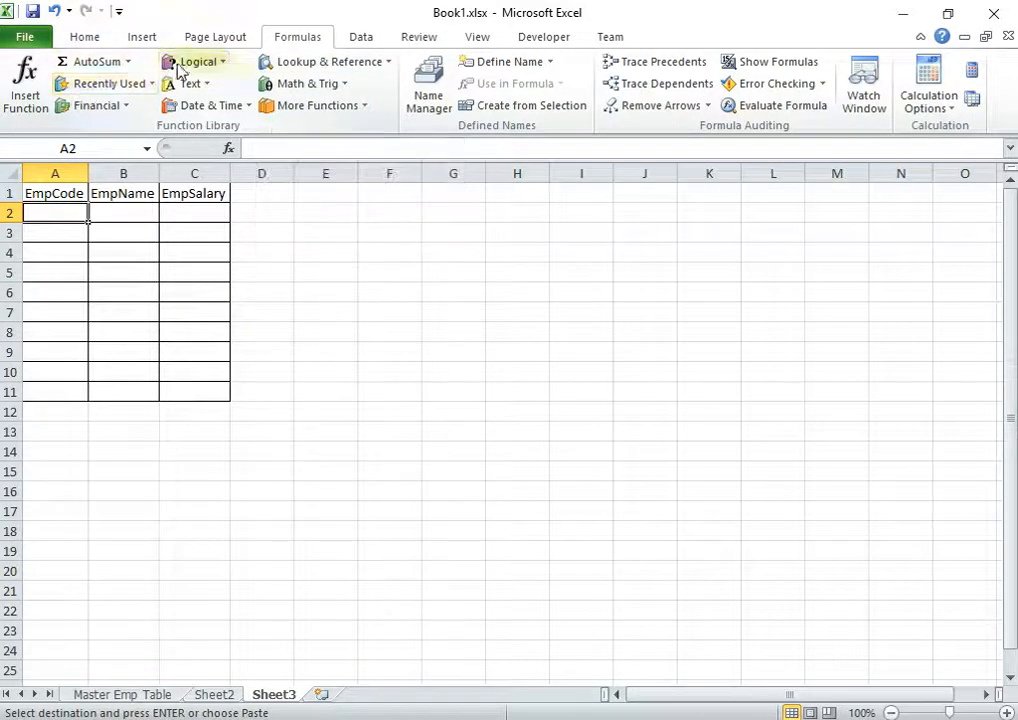
{"action": "left_click", "coordinate": [229, 68]}
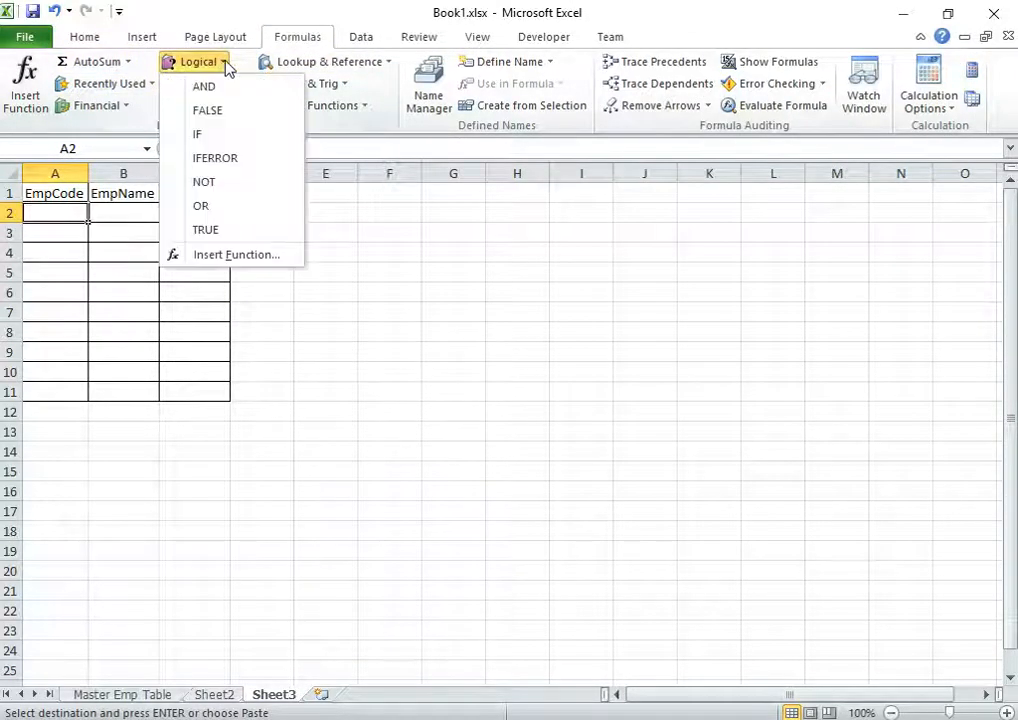
{"action": "left_click", "coordinate": [200, 141]}
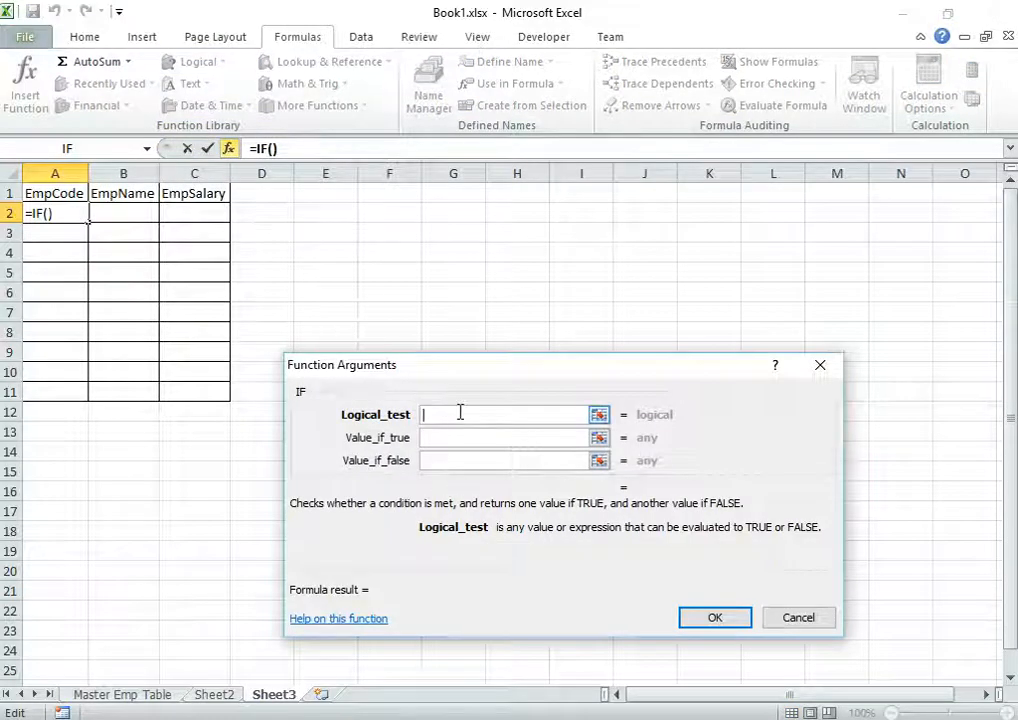
Set the IF condition to 'Master Emp Table'!A2=Sheet2!A2
{"action": "left_click", "coordinate": [122, 694]}
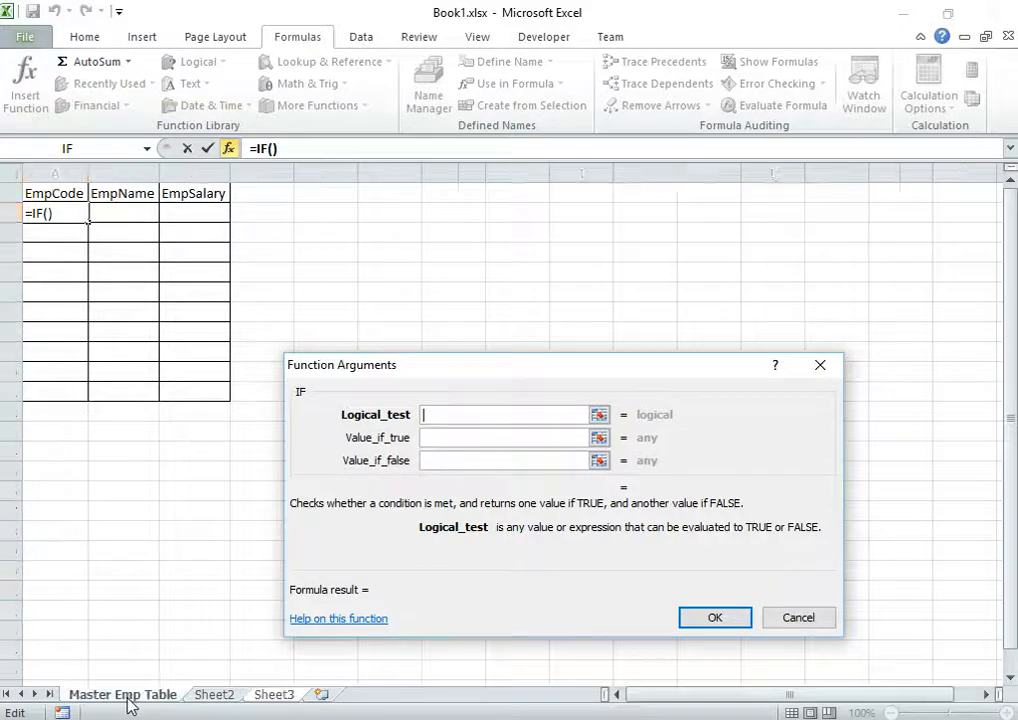
{"action": "left_click", "coordinate": [78, 215]}
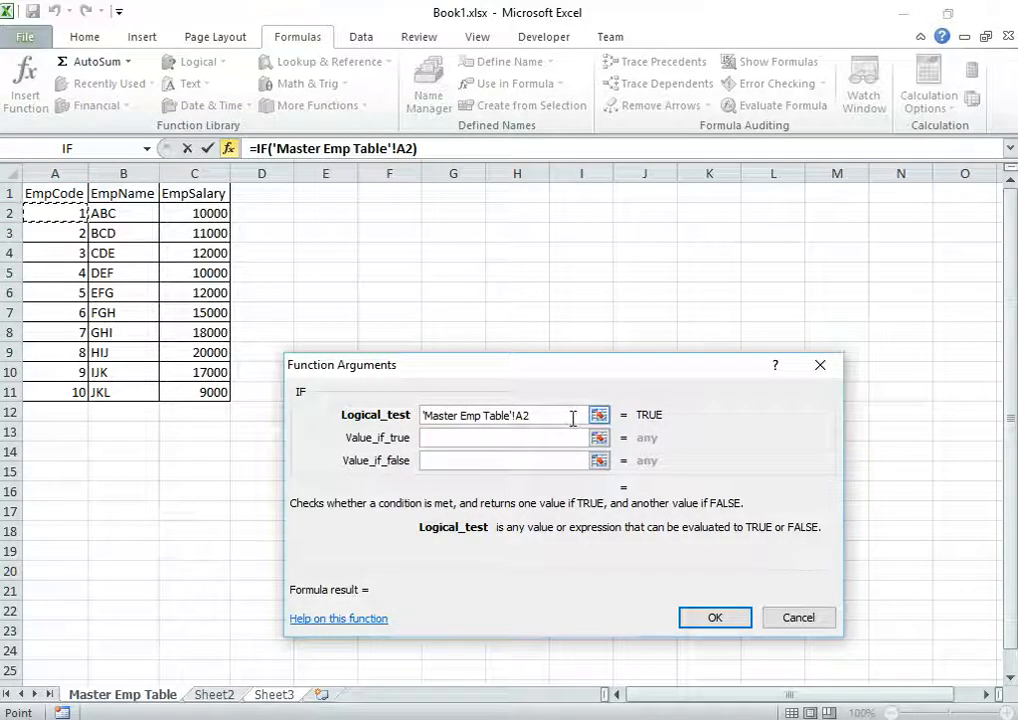
{"action": "type", "text": "="}
{"action": "left_click", "coordinate": [211, 696]}
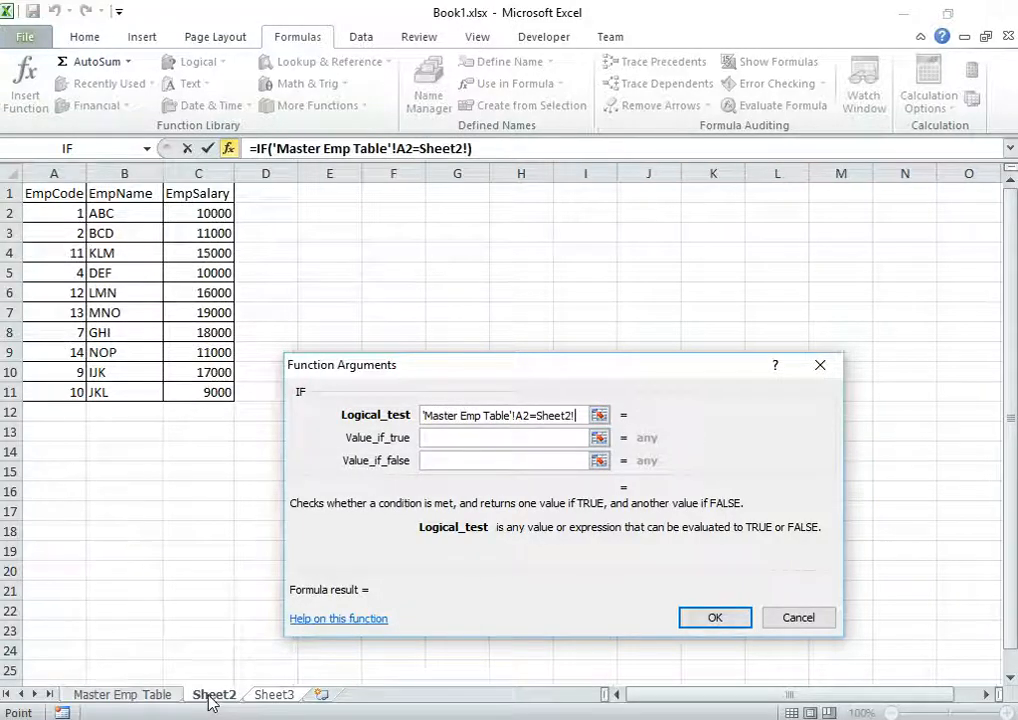
{"action": "left_click", "coordinate": [79, 212]}
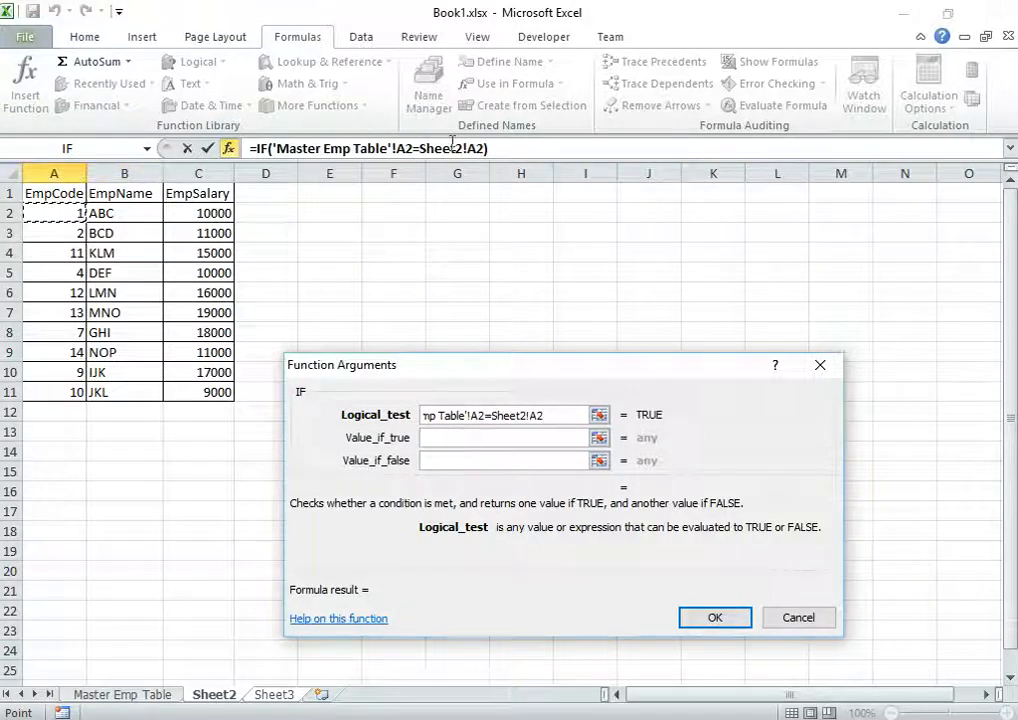
Enter "Same" if true and "Different" if false, and confirm the IF formula
{"action": "left_click", "coordinate": [447, 437]}
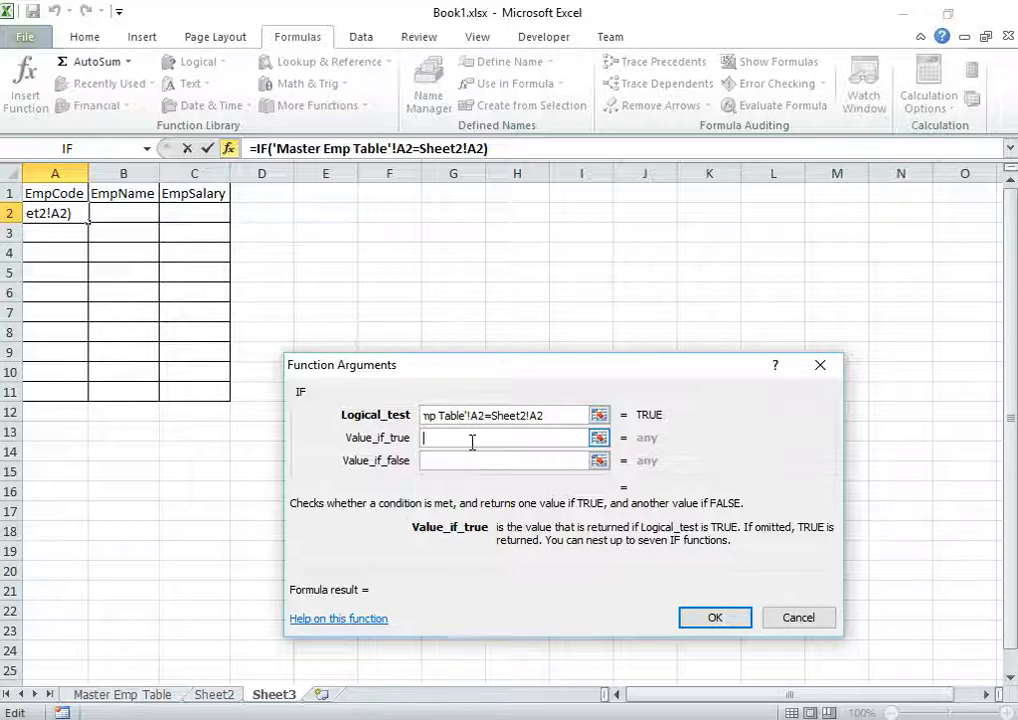
{"action": "type", "text": "Same"}
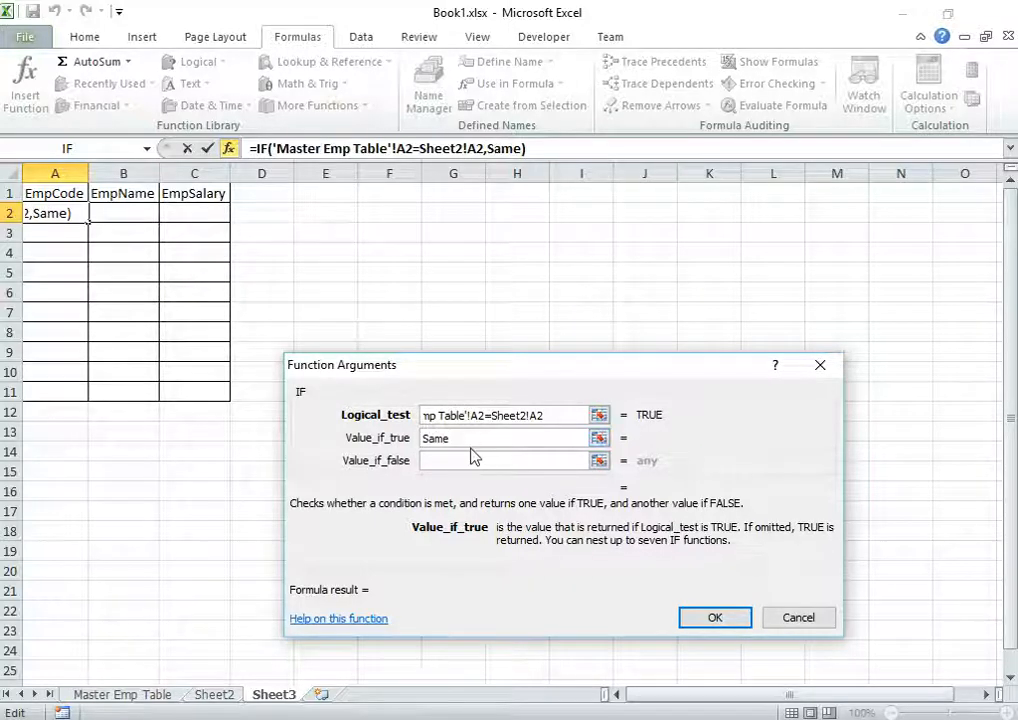
{"action": "left_click", "coordinate": [448, 463]}
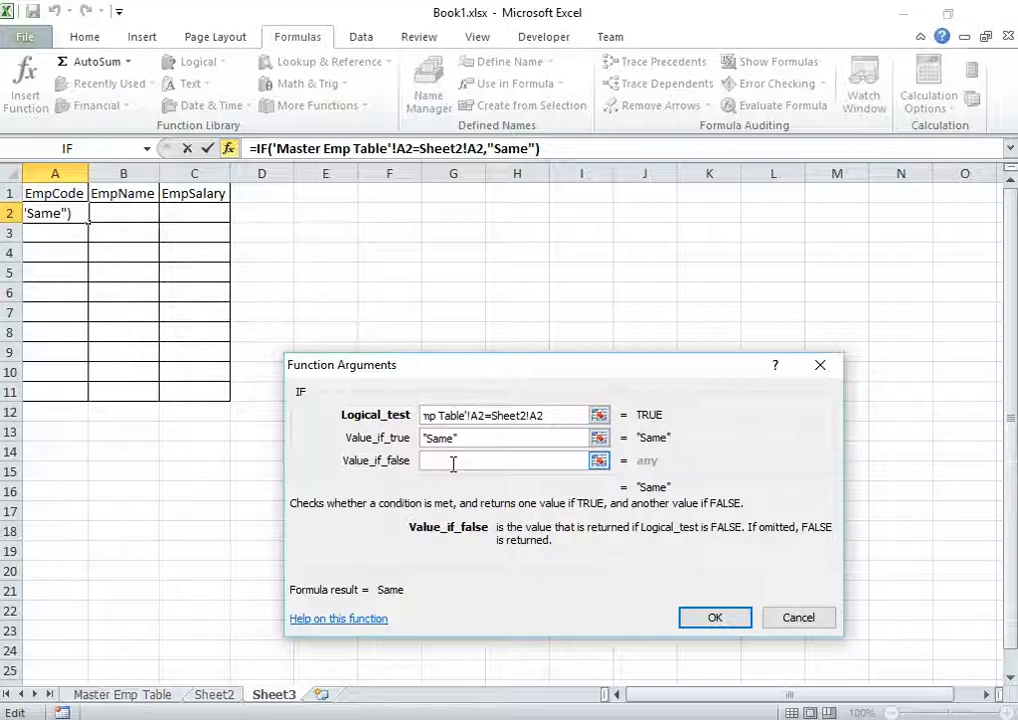
{"action": "type", "text": "Diffe"}
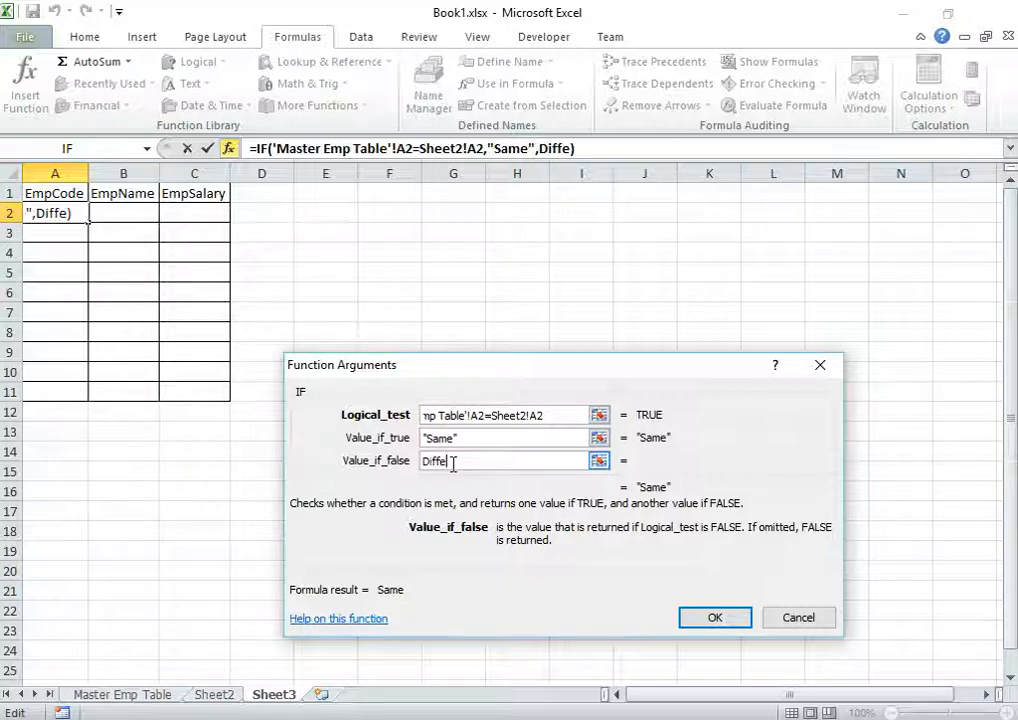
{"action": "type", "text": "rent"}
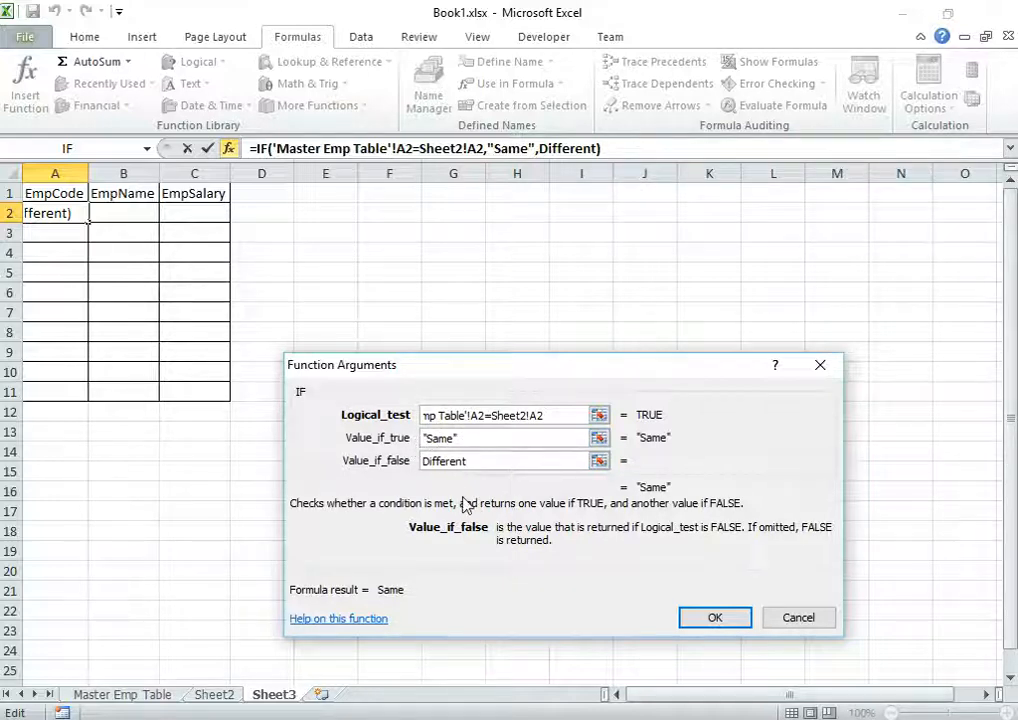
{"action": "left_click", "coordinate": [715, 620]}
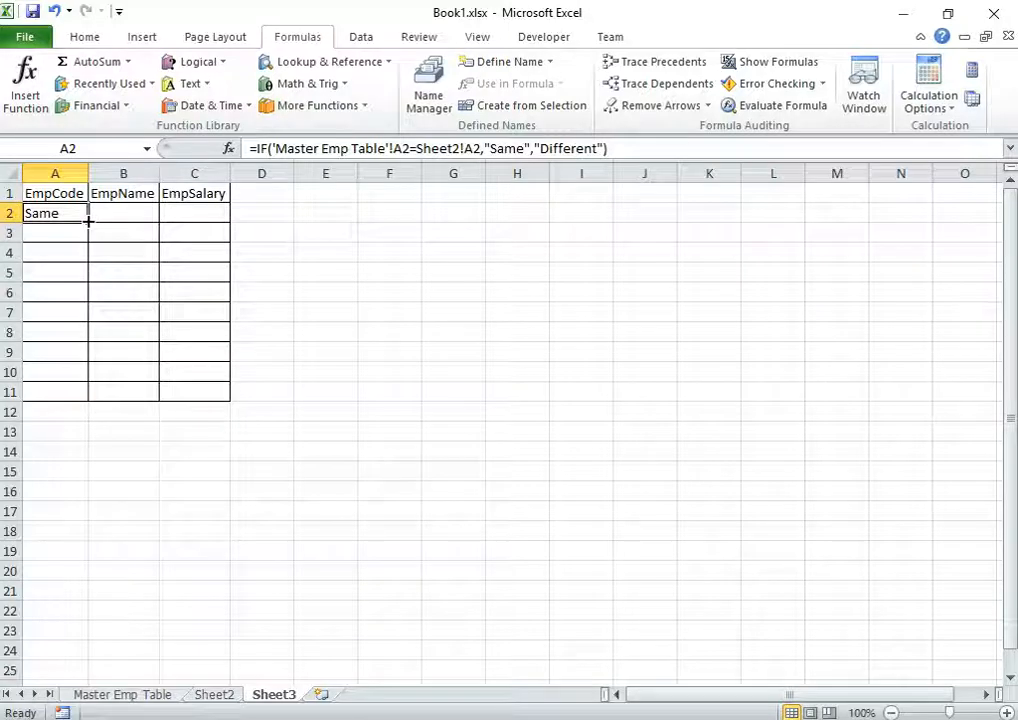
Fill A2's comparison formula down to row 11 and across to column C
{"action": "left_click_drag", "start_coordinate": [92, 225], "coordinate": [76, 396]}
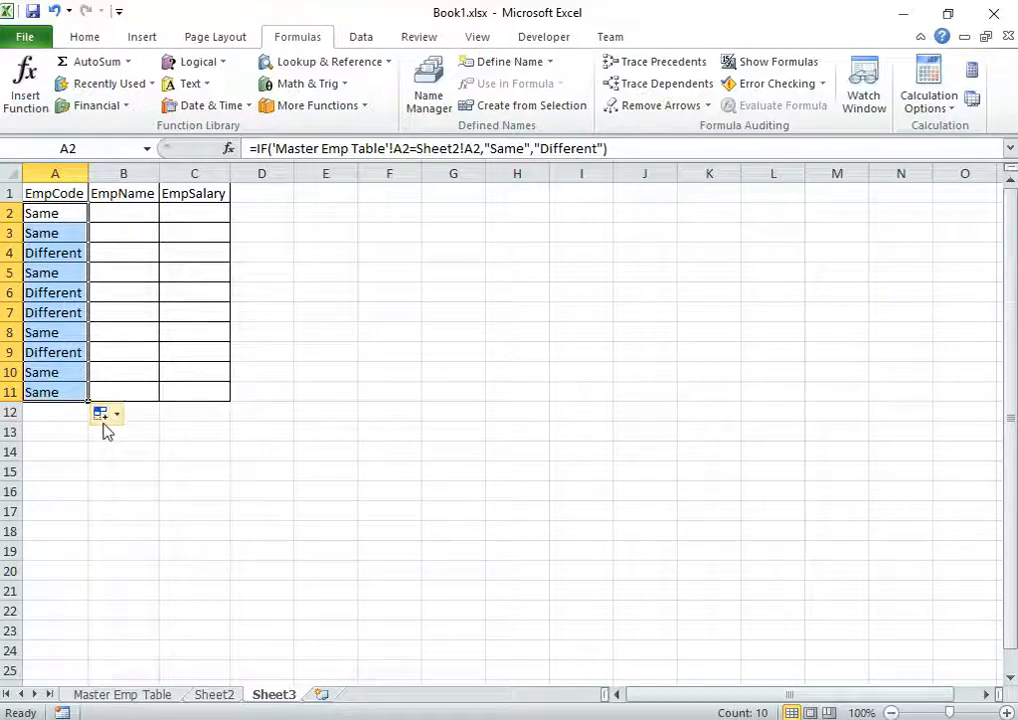
{"action": "left_click_drag", "start_coordinate": [89, 402], "coordinate": [212, 401]}
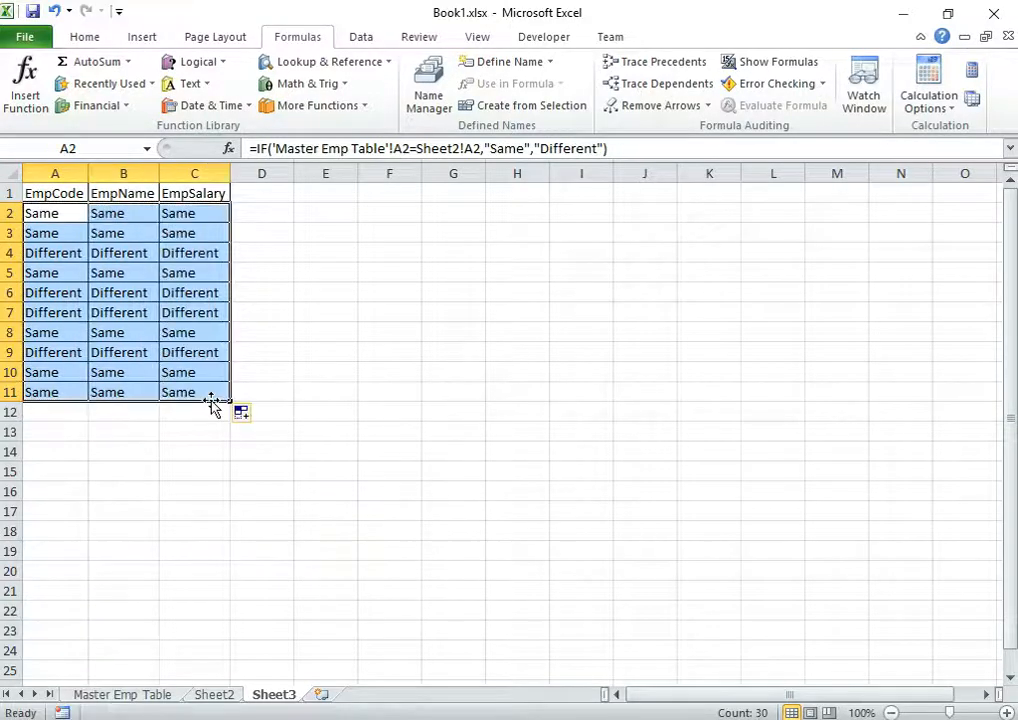
{"action": "left_click", "coordinate": [110, 213]}
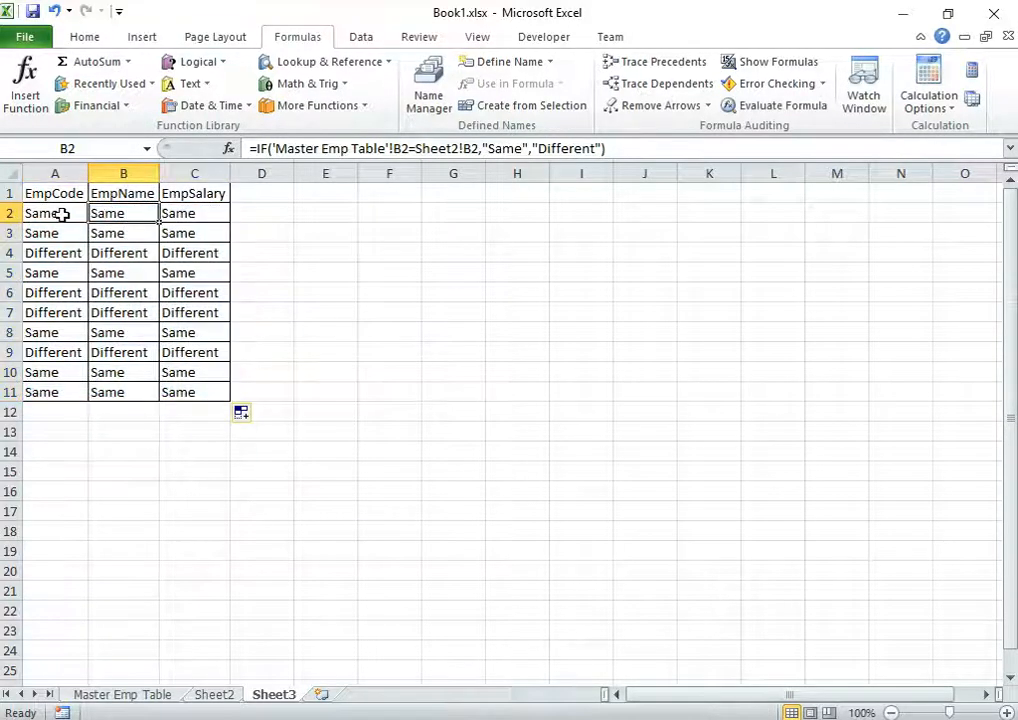
Inspect the filled results, checking the formulas in C9 and A2
{"action": "left_click_drag", "start_coordinate": [63, 212], "coordinate": [78, 352]}
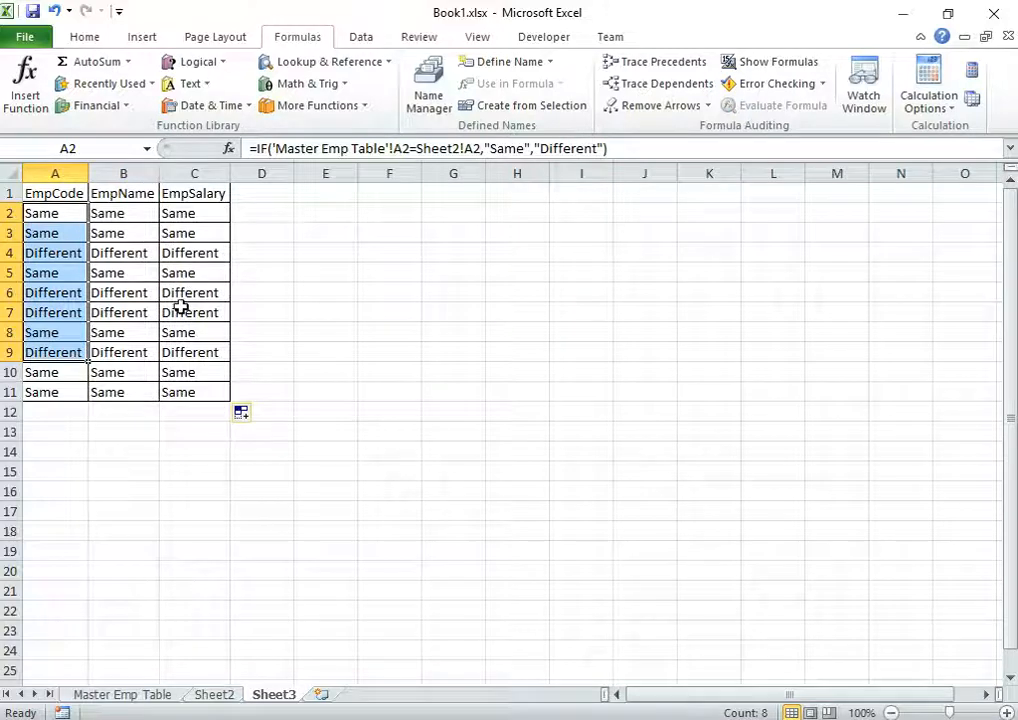
{"action": "left_click", "coordinate": [195, 352]}
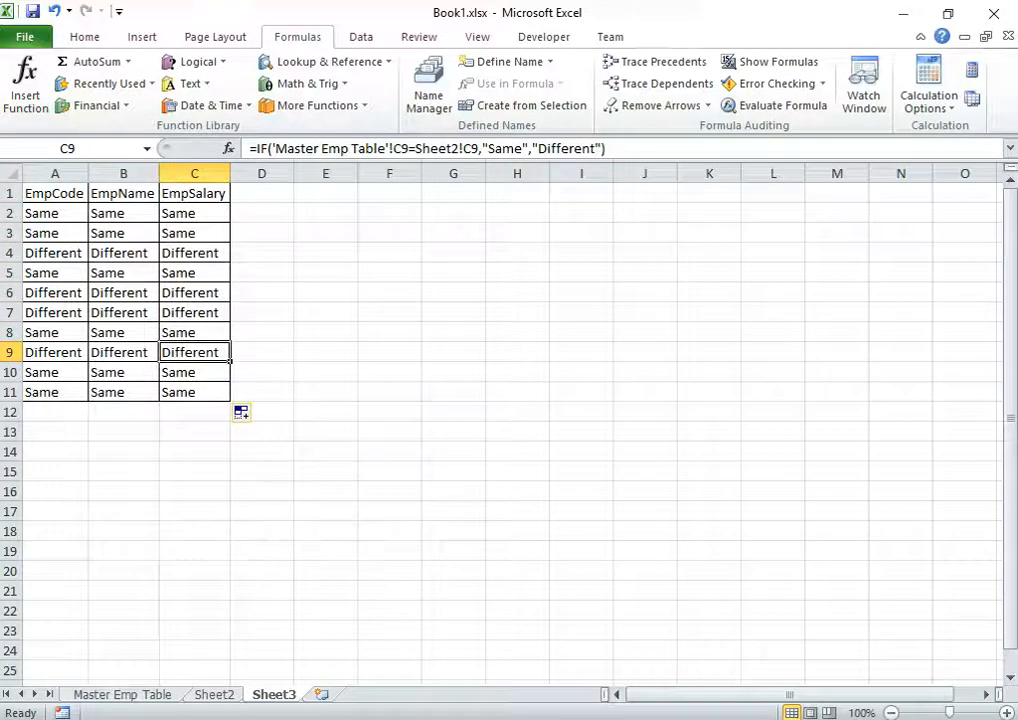
{"action": "left_click", "coordinate": [214, 694]}
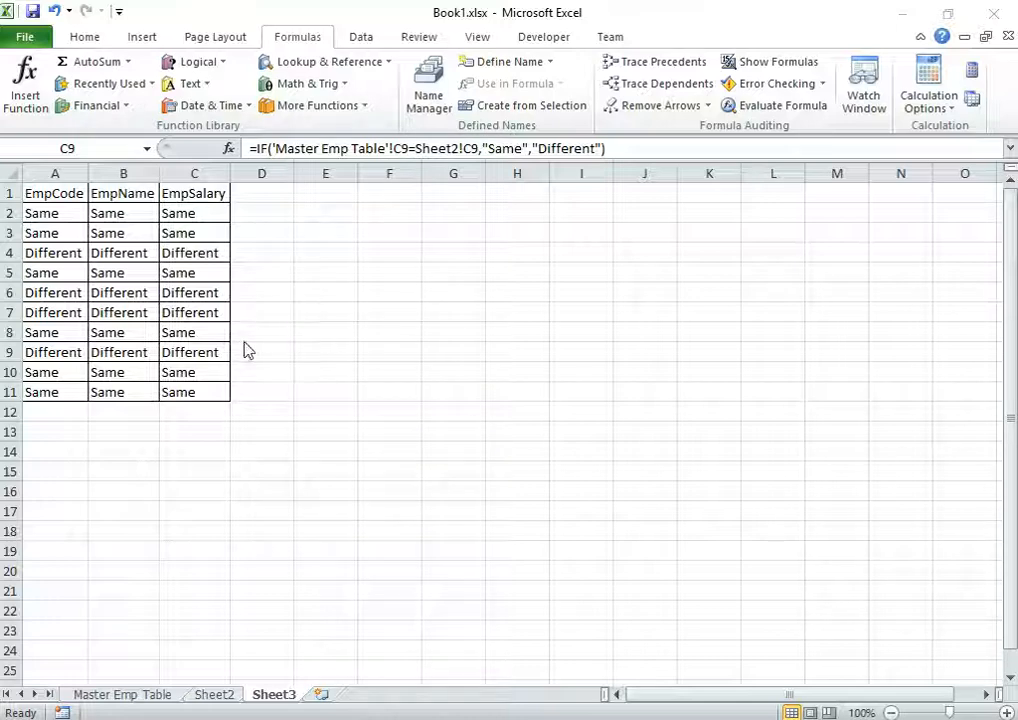
{"action": "left_click", "coordinate": [54, 214]}
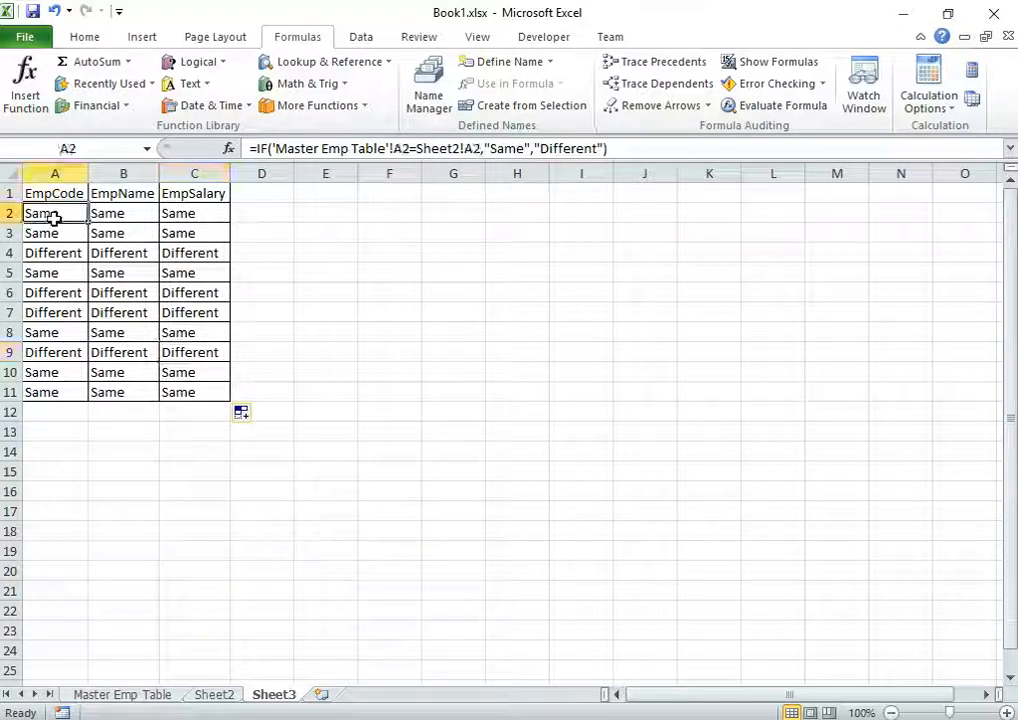
Highlight A2:C11 cells containing ="Different" with Light Red Fill and dark red text
{"action": "left_click_drag", "start_coordinate": [54, 216], "coordinate": [208, 402]}
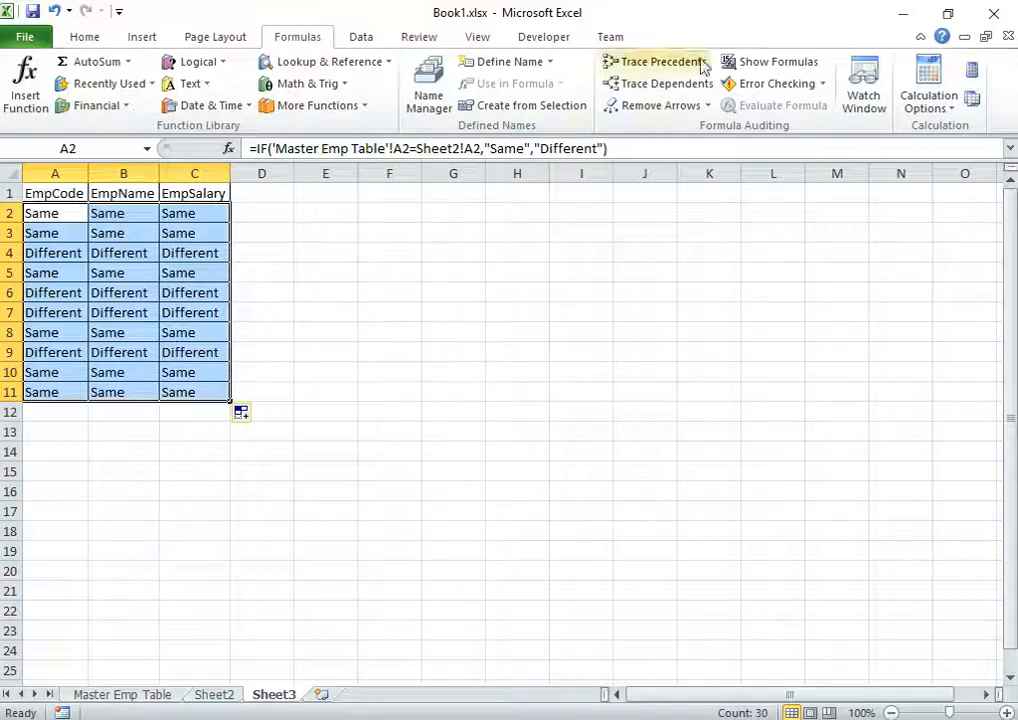
{"action": "left_click", "coordinate": [90, 37]}
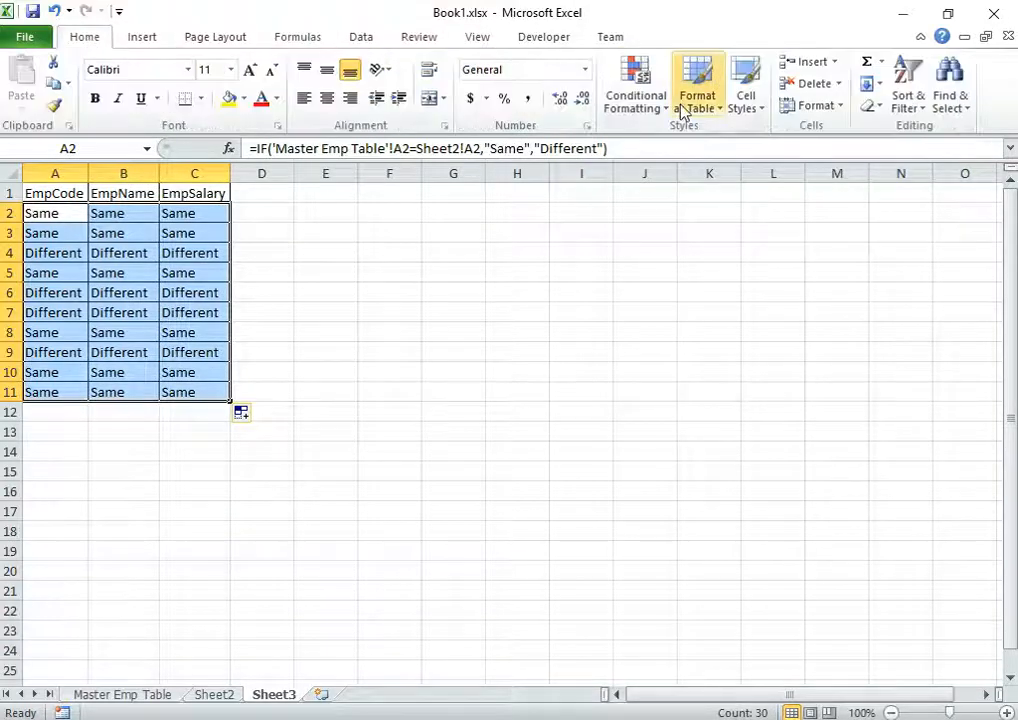
{"action": "left_click", "coordinate": [655, 106]}
{"action": "mouse_move", "coordinate": [707, 143]}
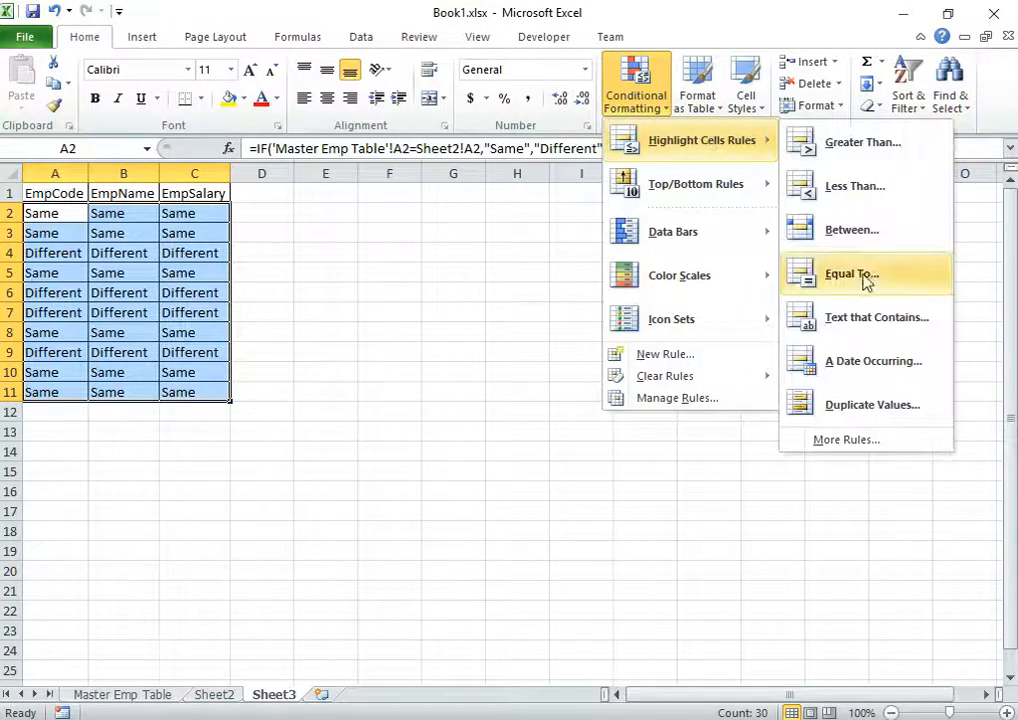
{"action": "left_click", "coordinate": [880, 330]}
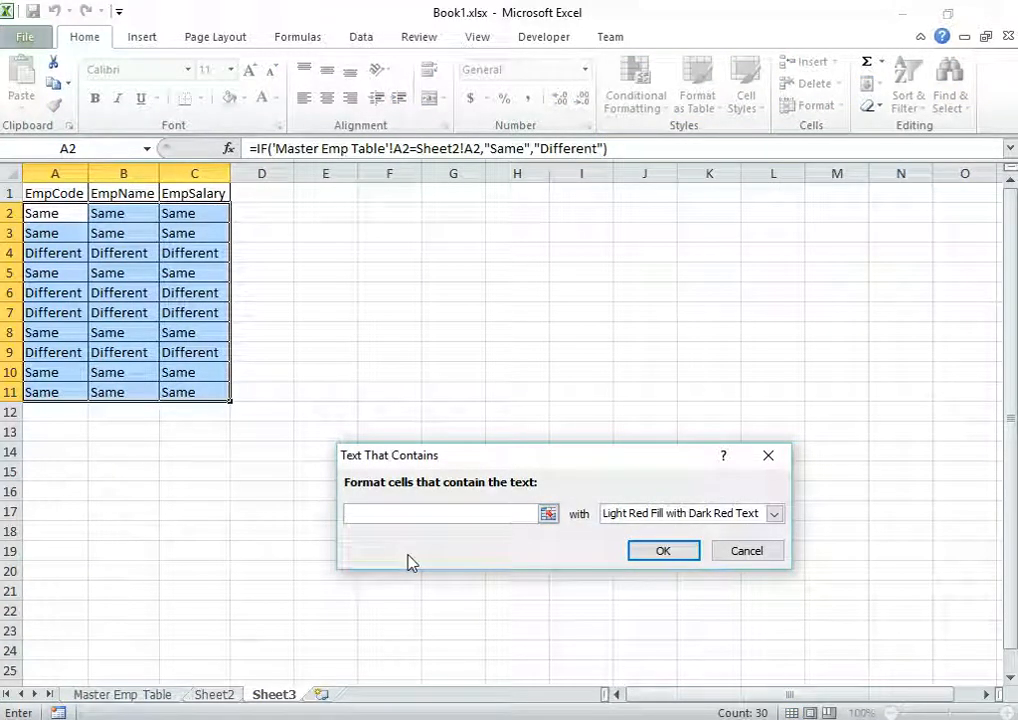
{"action": "type", "text": "=\""}
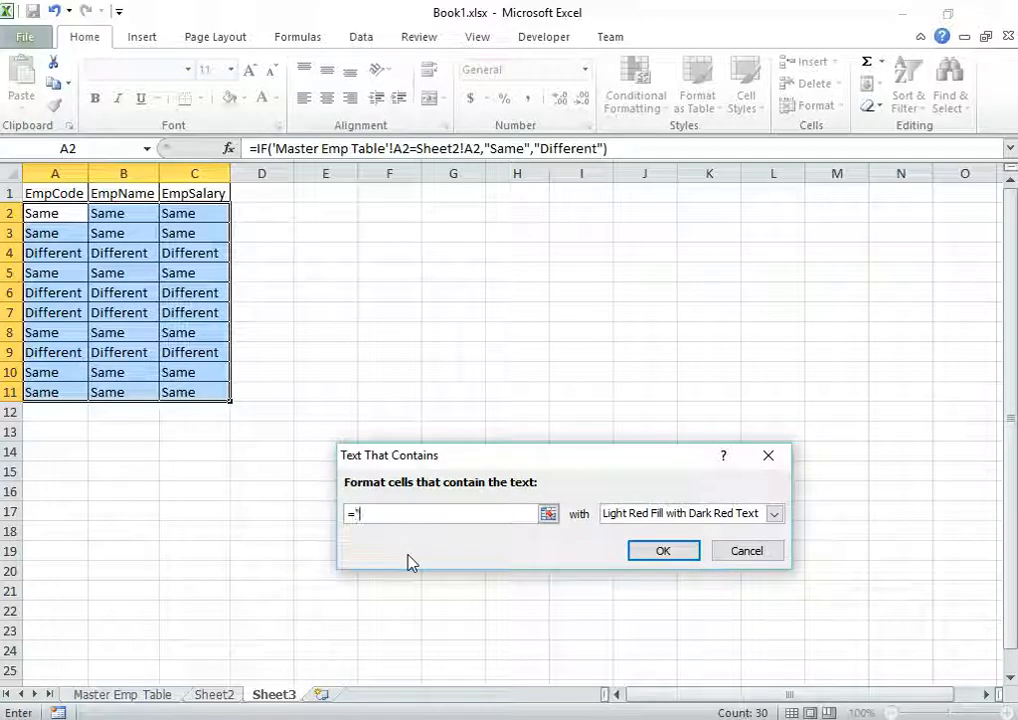
{"action": "type", "text": "Differe"}
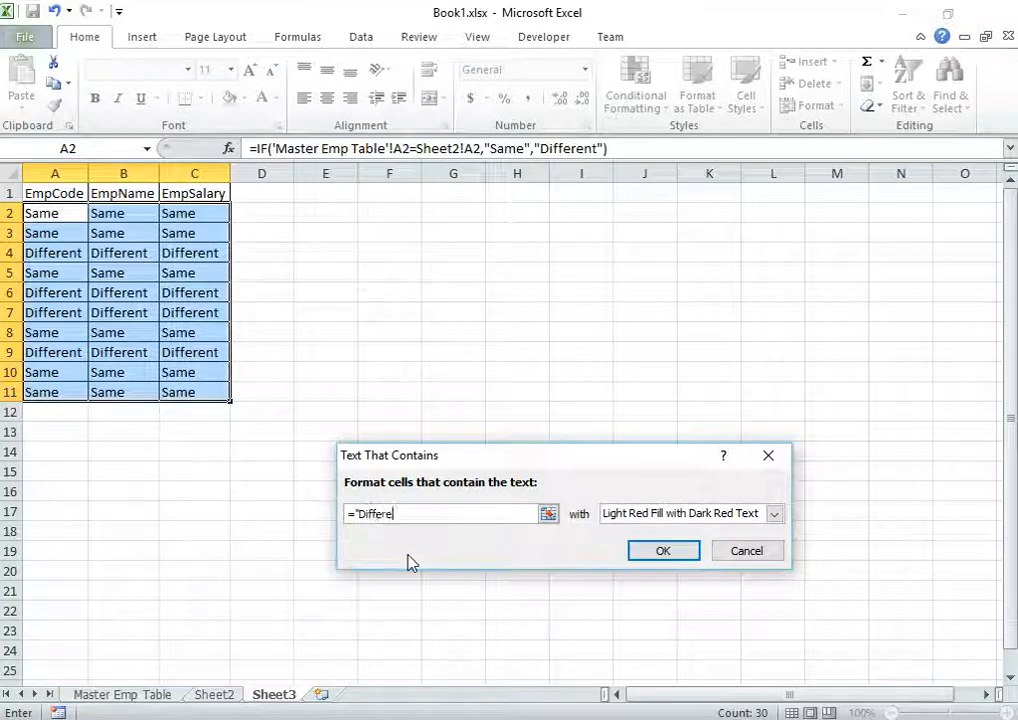
{"action": "type", "text": "nt\""}
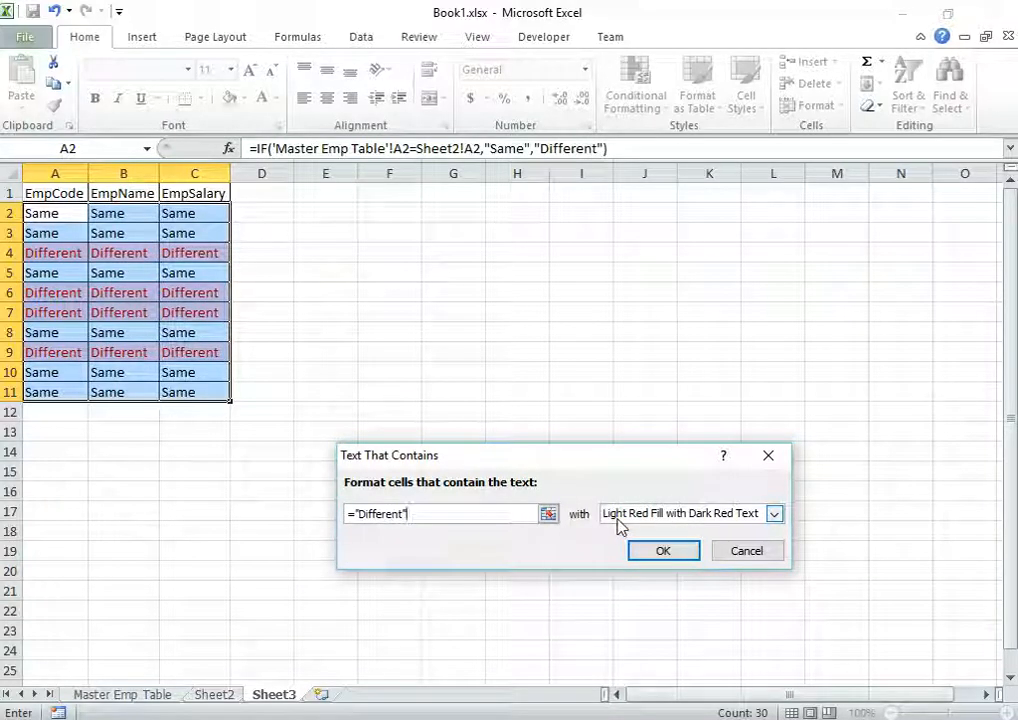
{"action": "left_click", "coordinate": [670, 558]}
{"action": "left_click", "coordinate": [517, 372]}
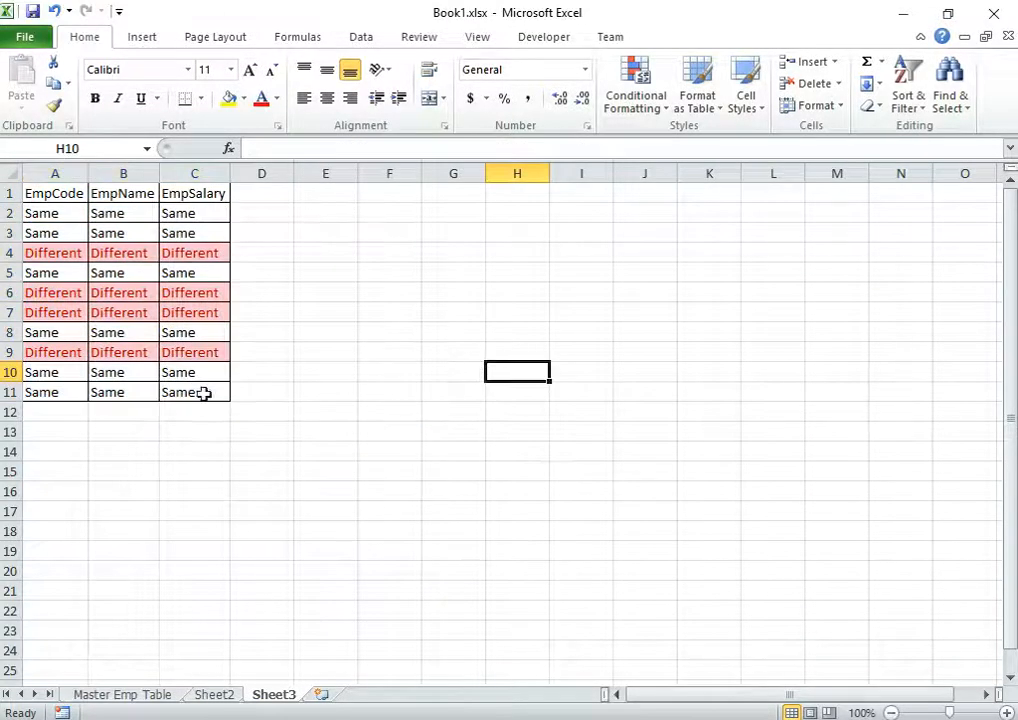
{"action": "left_click", "coordinate": [263, 448]}
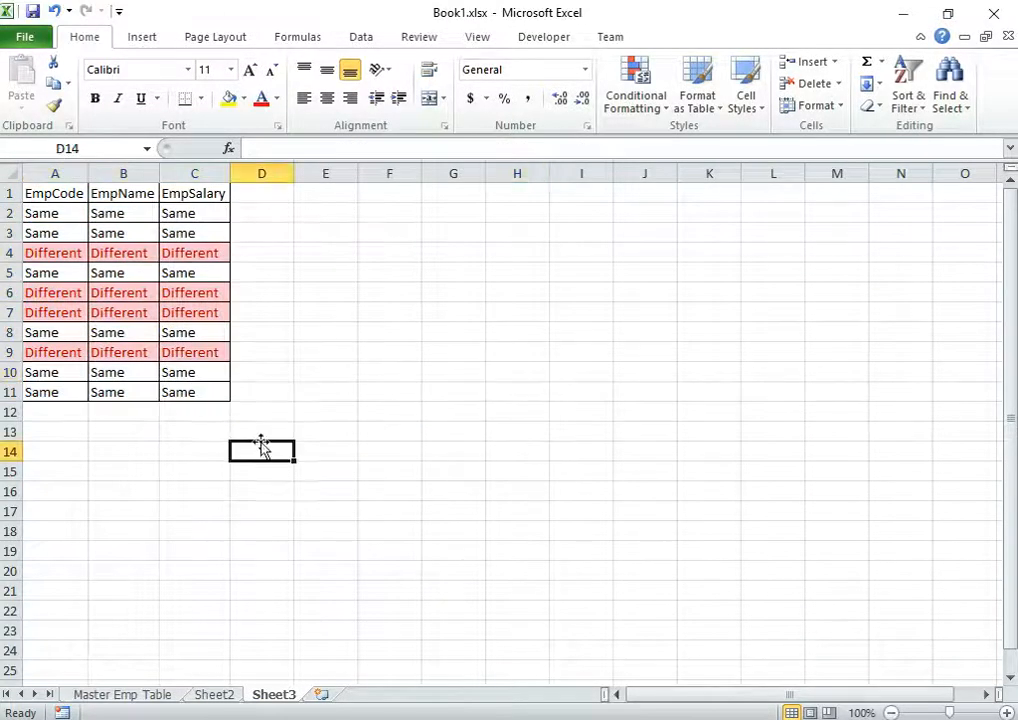
{"action": "left_click", "coordinate": [53, 253]}
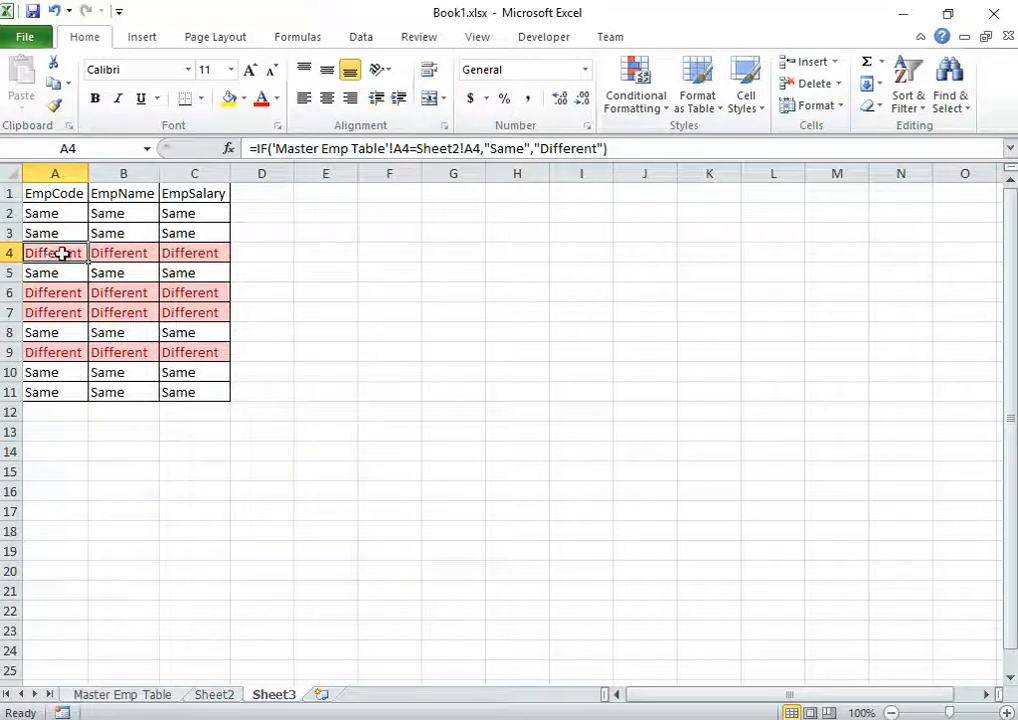
{"action": "left_click", "coordinate": [214, 694]}
{"action": "left_click", "coordinate": [62, 256]}
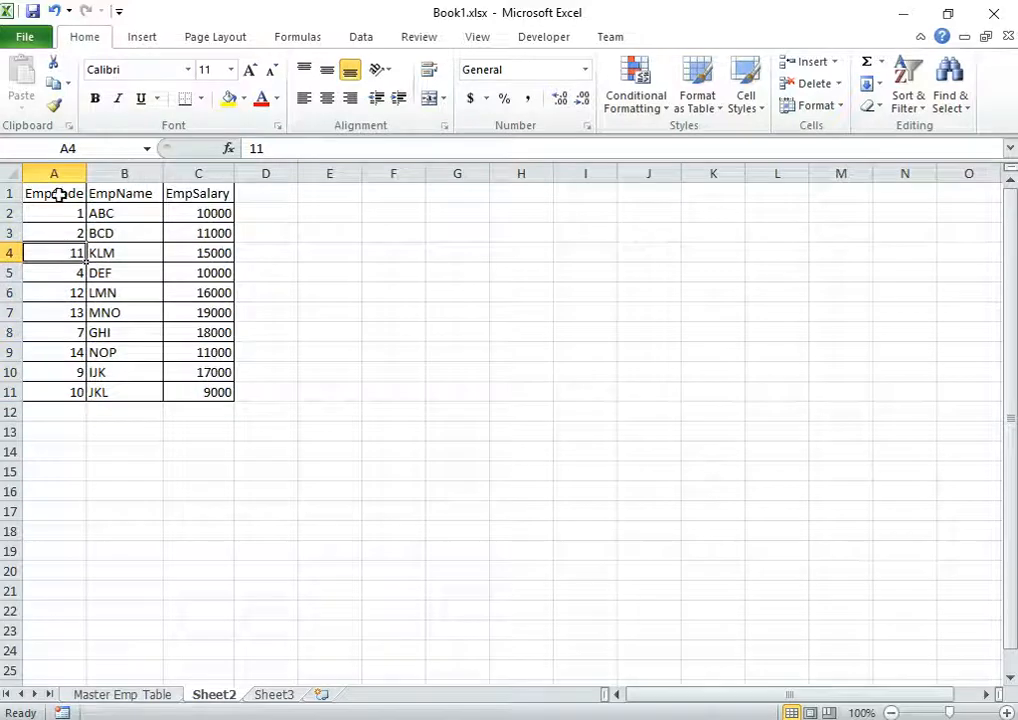
{"action": "left_click", "coordinate": [128, 695]}
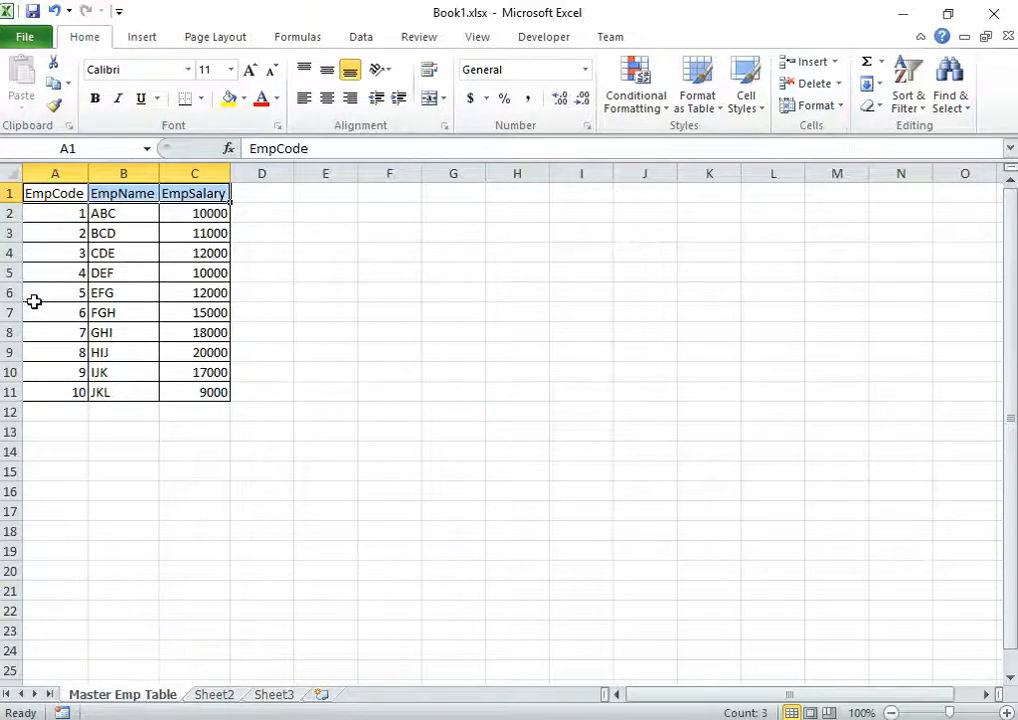
{"action": "left_click", "coordinate": [55, 253]}
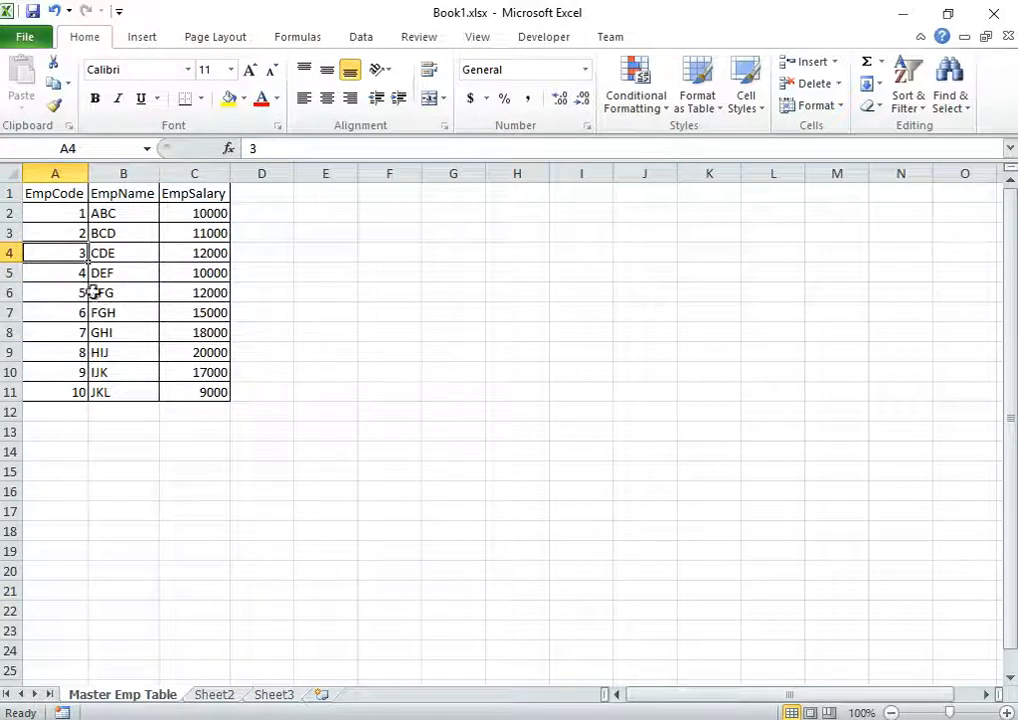
{"action": "left_click", "coordinate": [54, 233]}
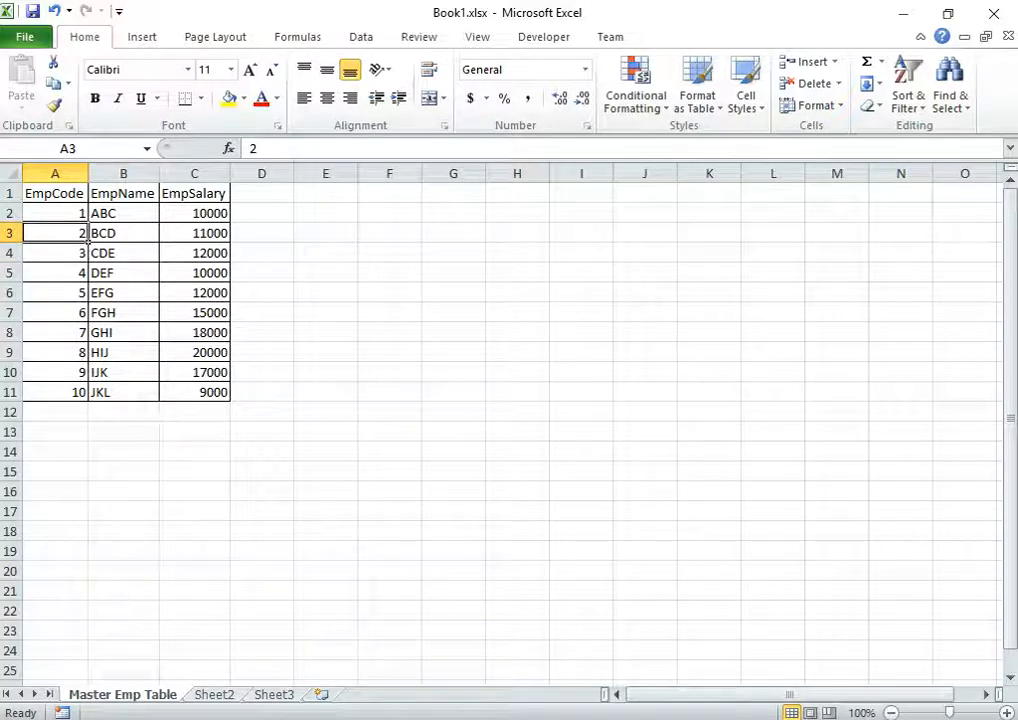
{"action": "left_click", "coordinate": [212, 694]}
{"action": "left_click", "coordinate": [68, 229]}
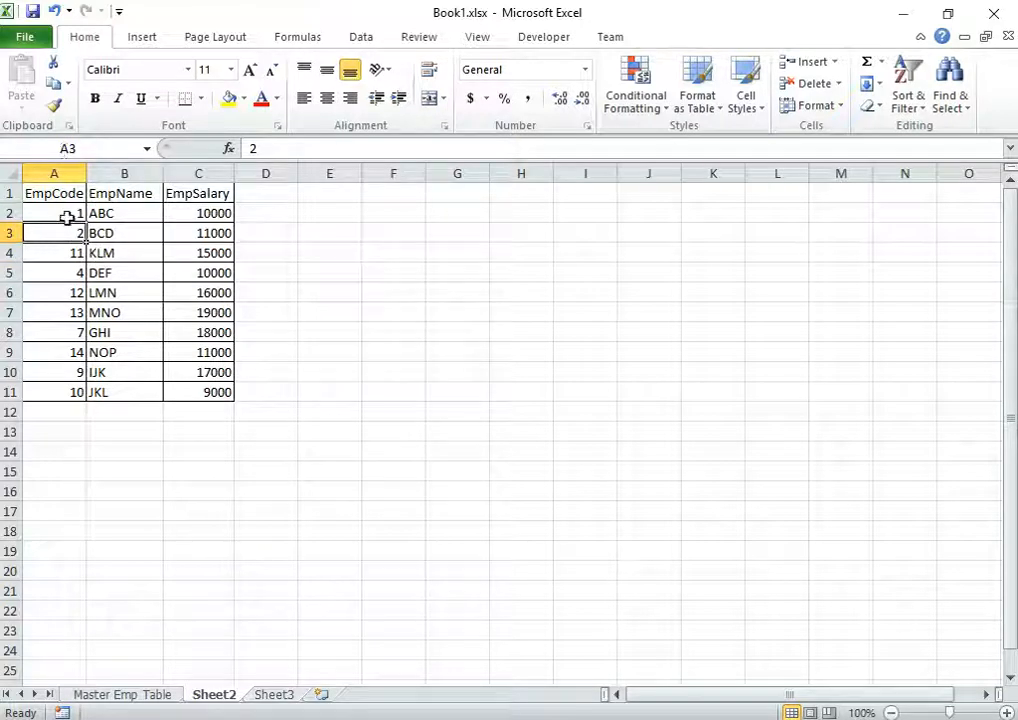
{"action": "left_click", "coordinate": [274, 694]}
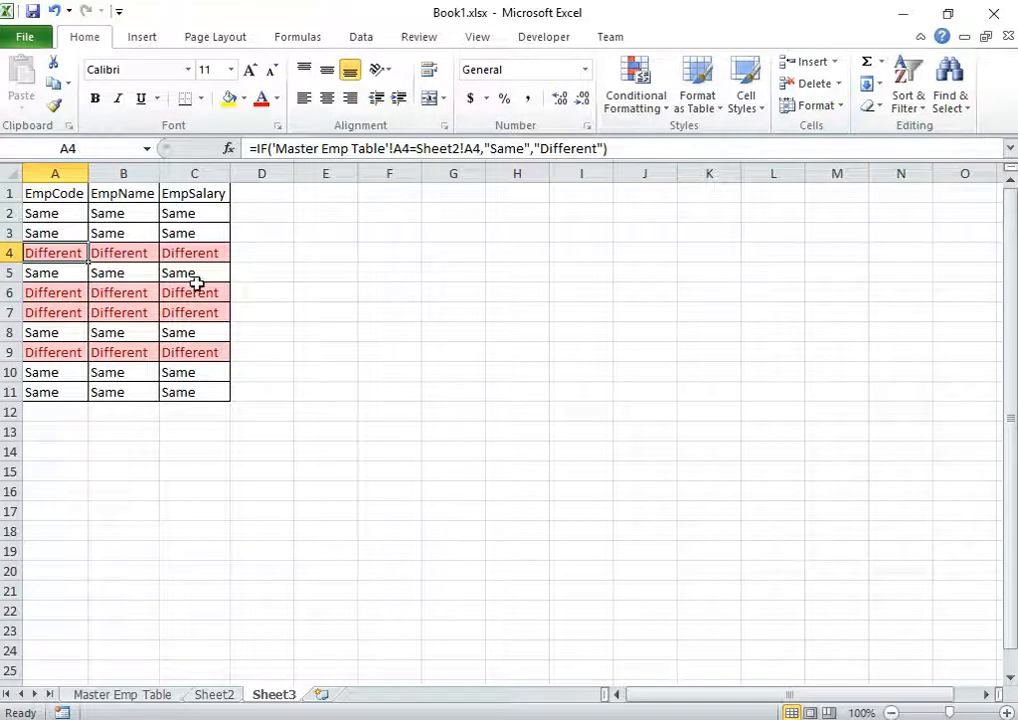
{"action": "mouse_move", "coordinate": [55, 193]}
{"action": "left_mouse_down"}
{"action": "mouse_move", "coordinate": [208, 195]}
{"action": "mouse_move", "coordinate": [45, 193]}
{"action": "left_mouse_up"}
{"action": "left_click", "coordinate": [209, 195]}
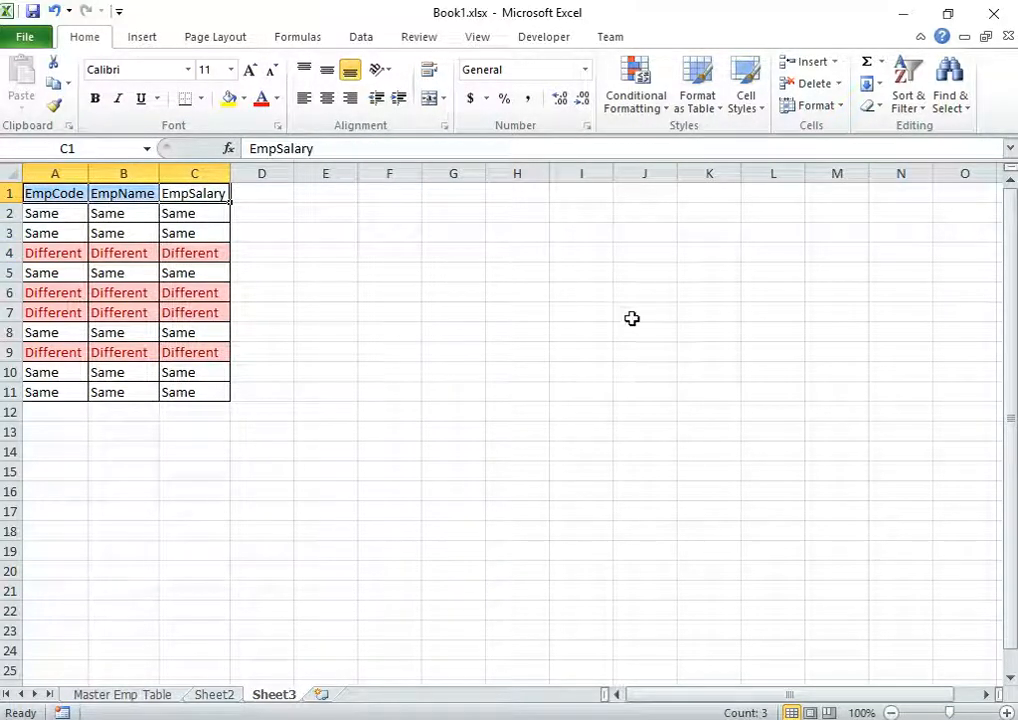
{"action": "key", "text": "ctrl+b"}
{"action": "left_click", "coordinate": [368, 295]}
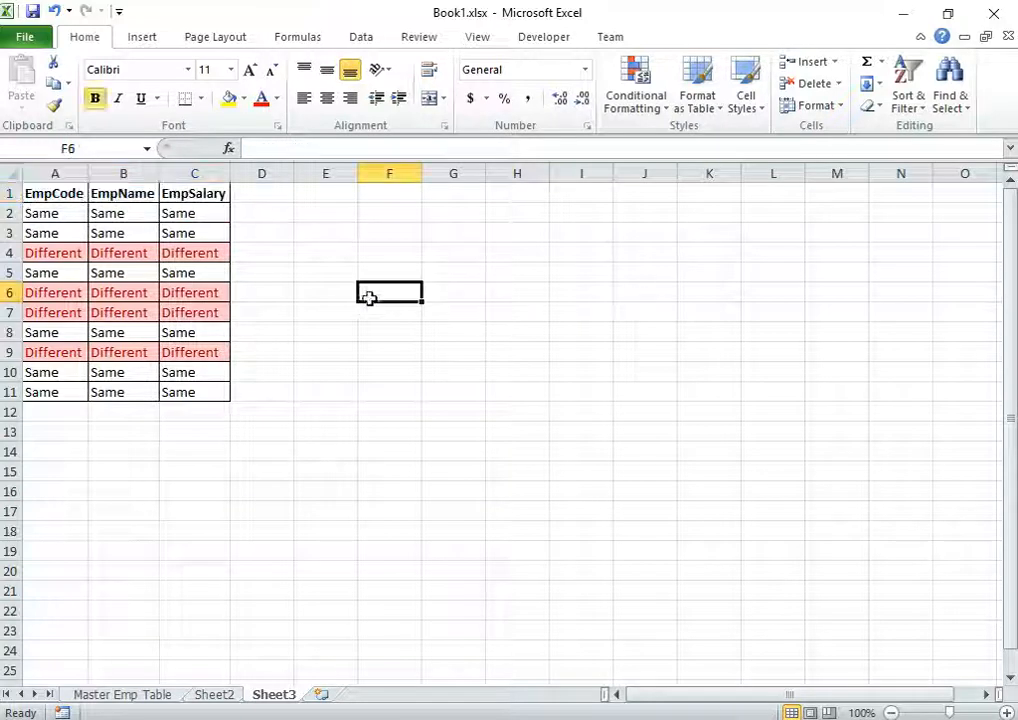
{"action": "left_click", "coordinate": [57, 215]}
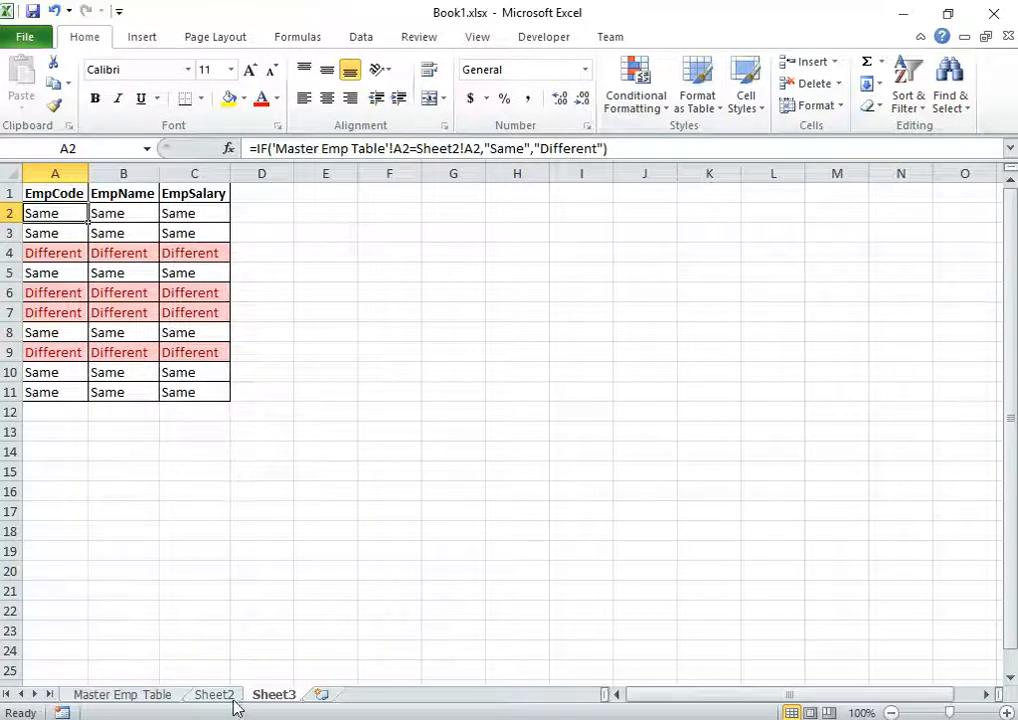
{"action": "left_click", "coordinate": [160, 697]}
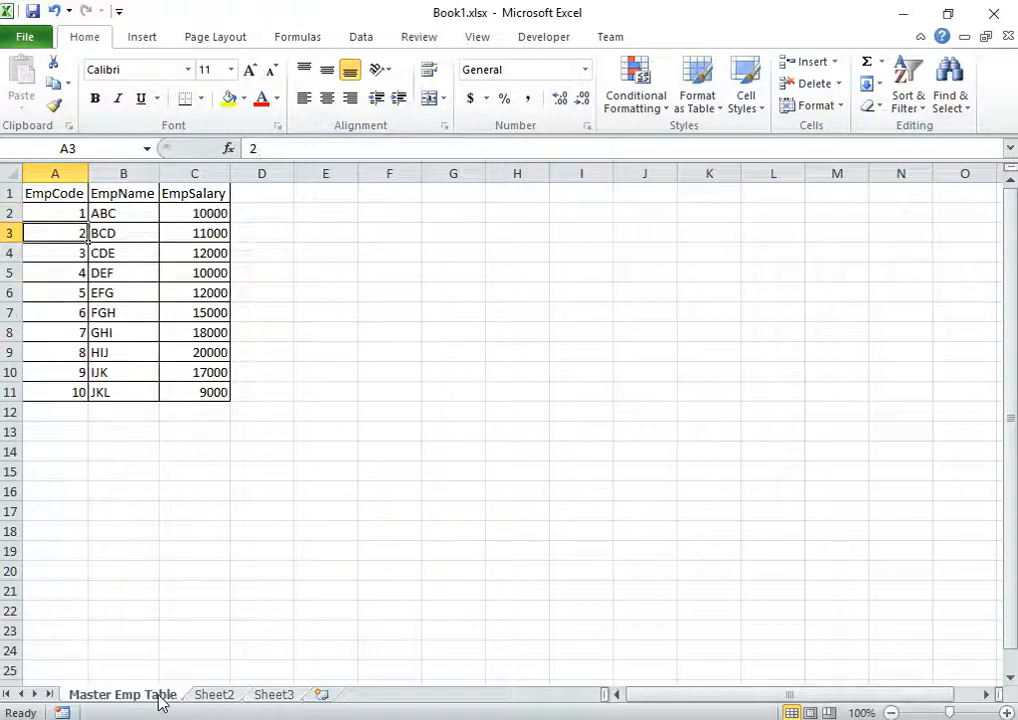
{"action": "left_click", "coordinate": [218, 697]}
{"action": "left_click", "coordinate": [283, 697]}
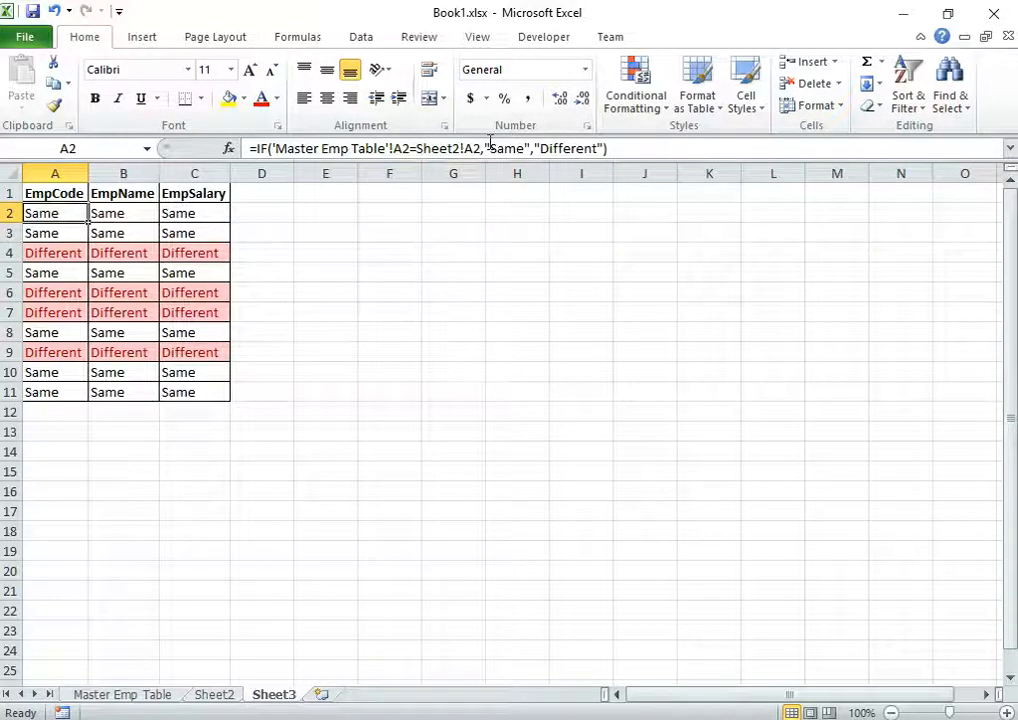
Replace "Same" in A2's formula with 'Master Emp Table'!A2
{"action": "left_click_drag", "start_coordinate": [485, 148], "coordinate": [530, 148]}
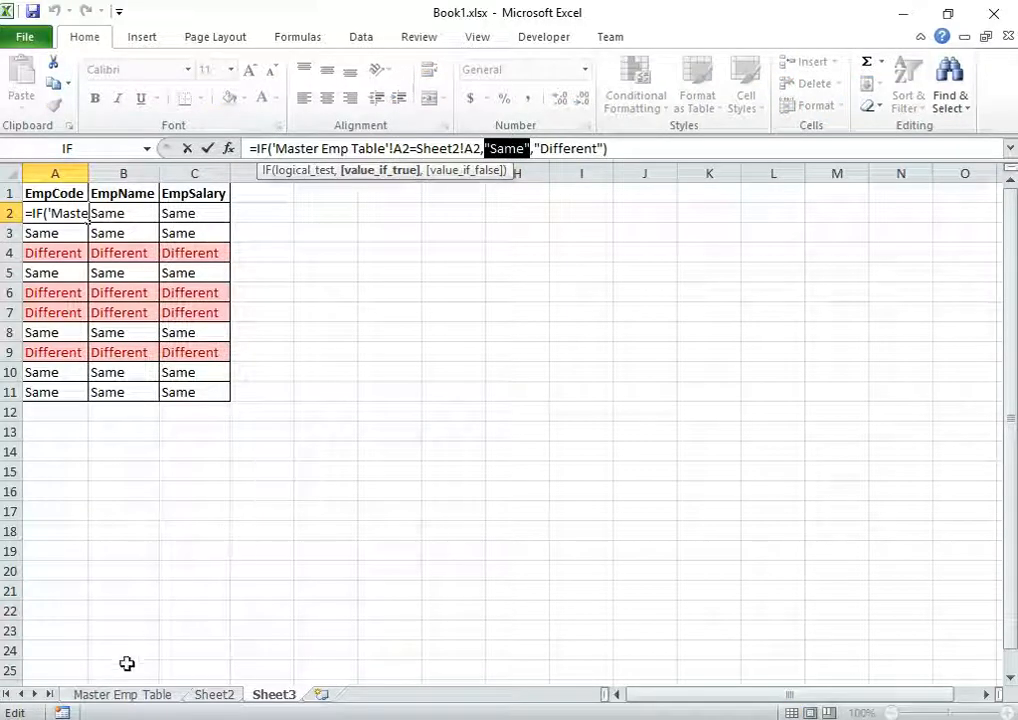
{"action": "left_click", "coordinate": [127, 697]}
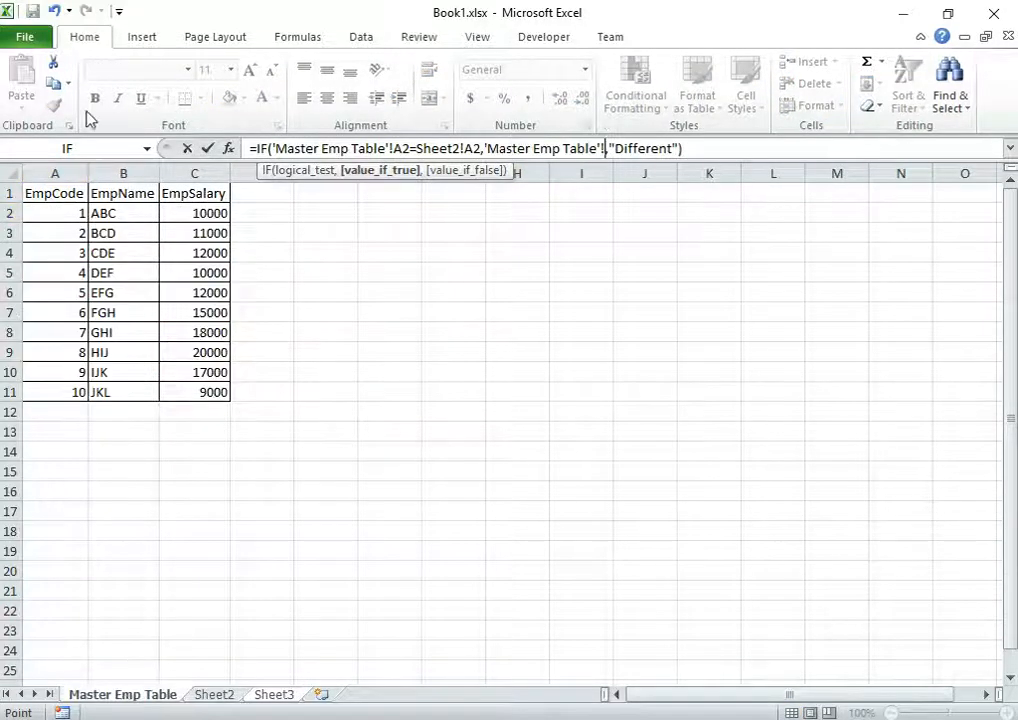
{"action": "left_click", "coordinate": [66, 211]}
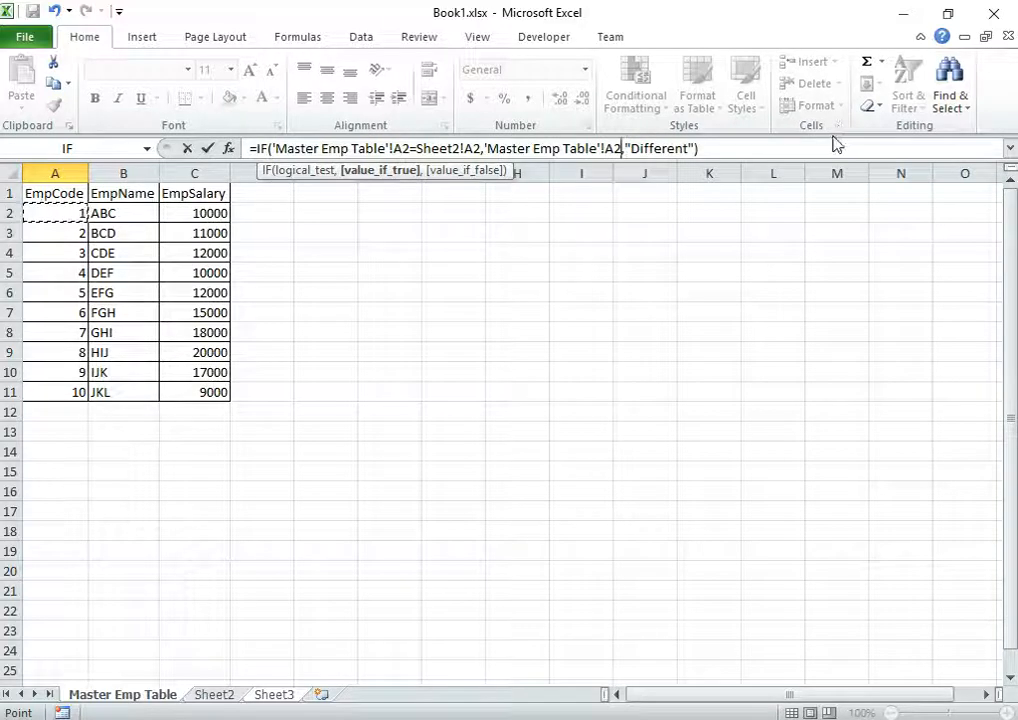
{"action": "key", "text": "Return"}
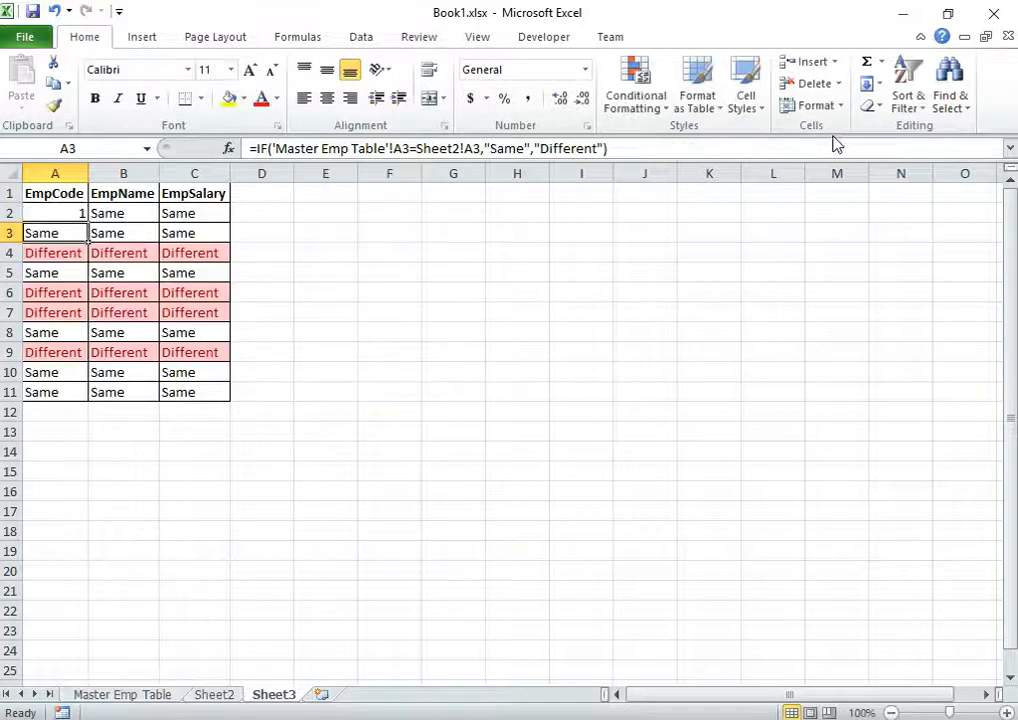
Fill the updated A2 formula across the whole A2:C11 grid
{"action": "left_click", "coordinate": [57, 216]}
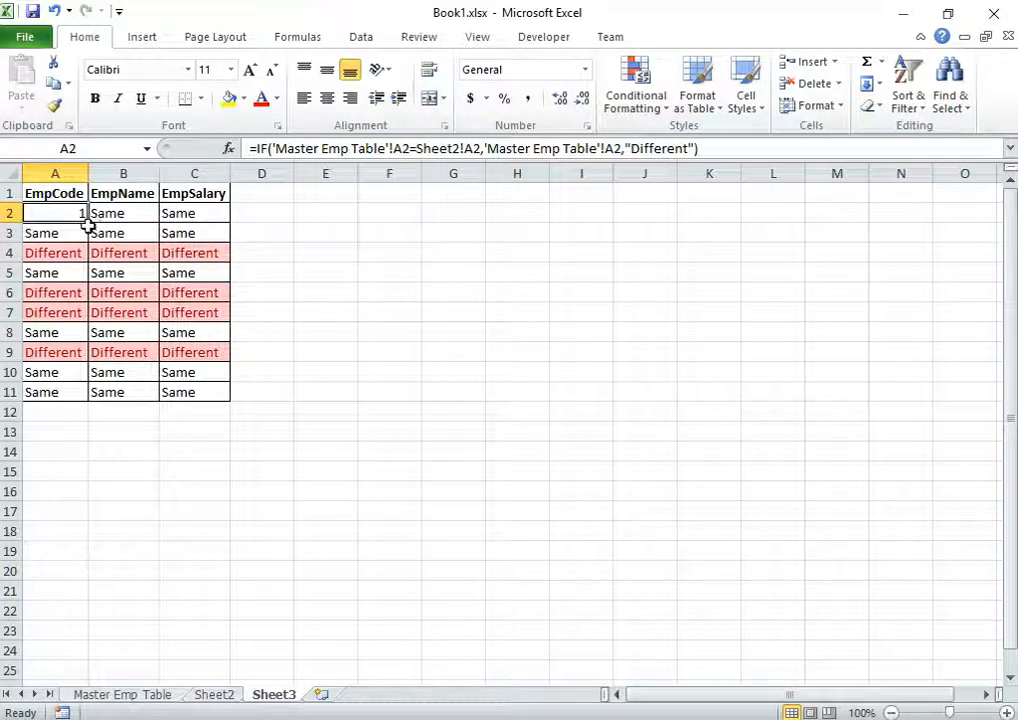
{"action": "left_click_drag", "start_coordinate": [91, 226], "coordinate": [217, 410]}
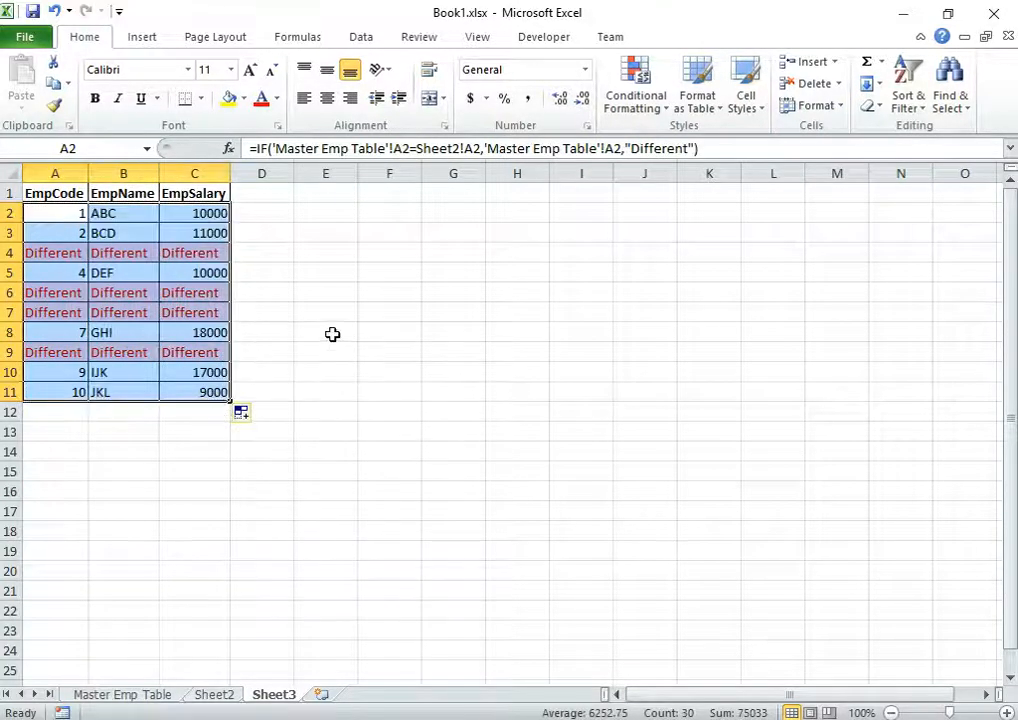
{"action": "left_click", "coordinate": [386, 312]}
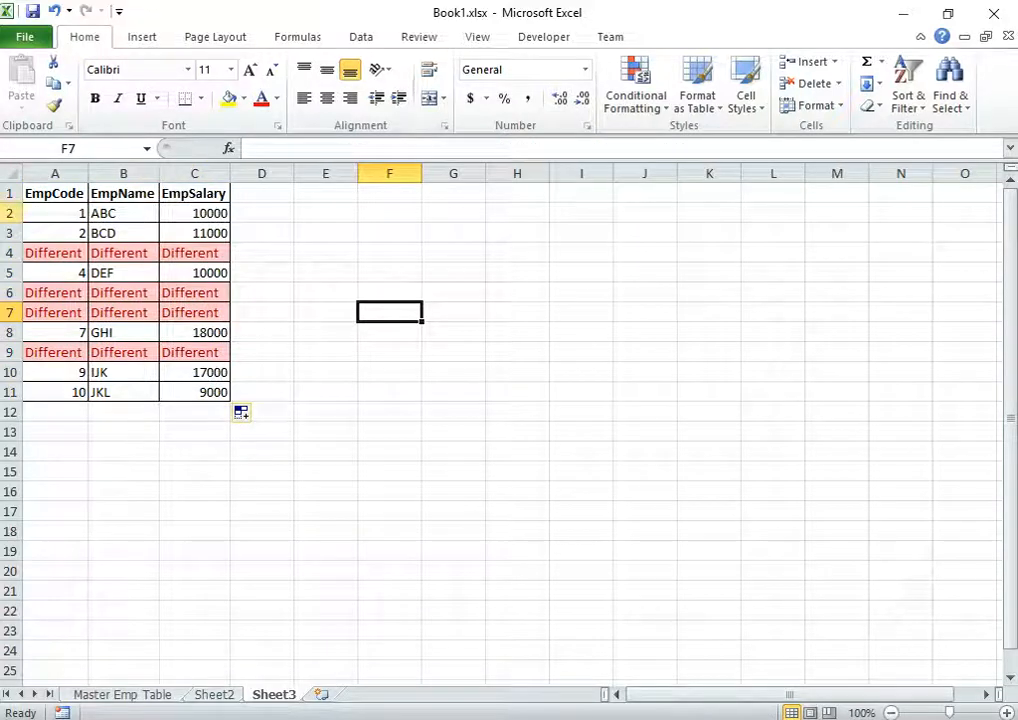
{"action": "left_click", "coordinate": [55, 213]}
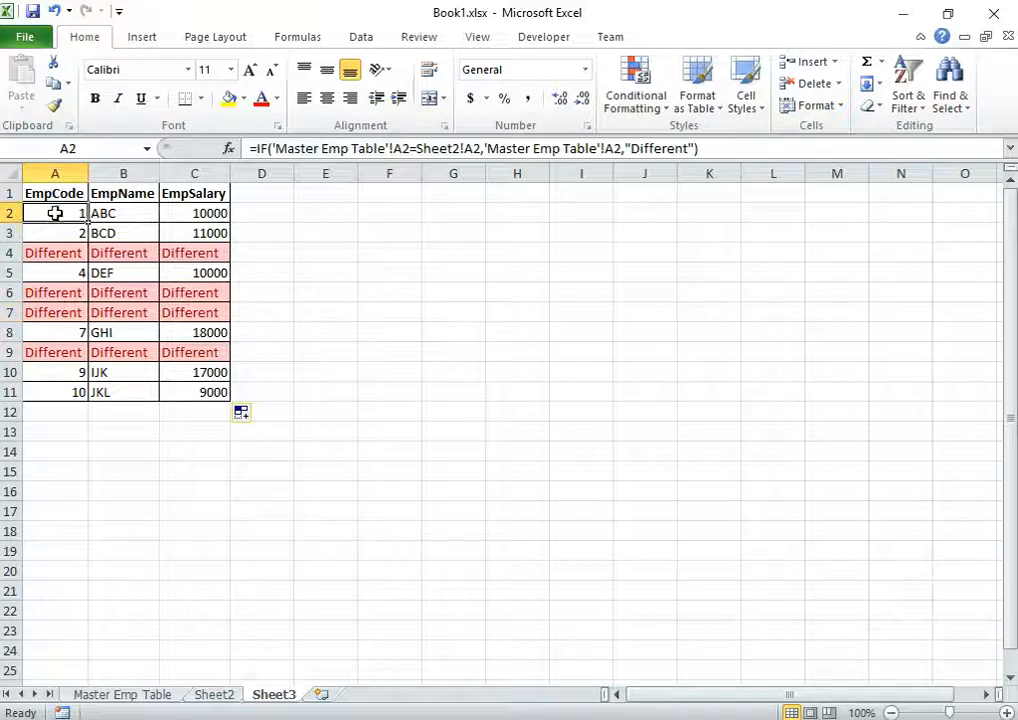
{"action": "left_click", "coordinate": [75, 233]}
{"action": "left_click", "coordinate": [61, 253]}
{"action": "left_click", "coordinate": [191, 254]}
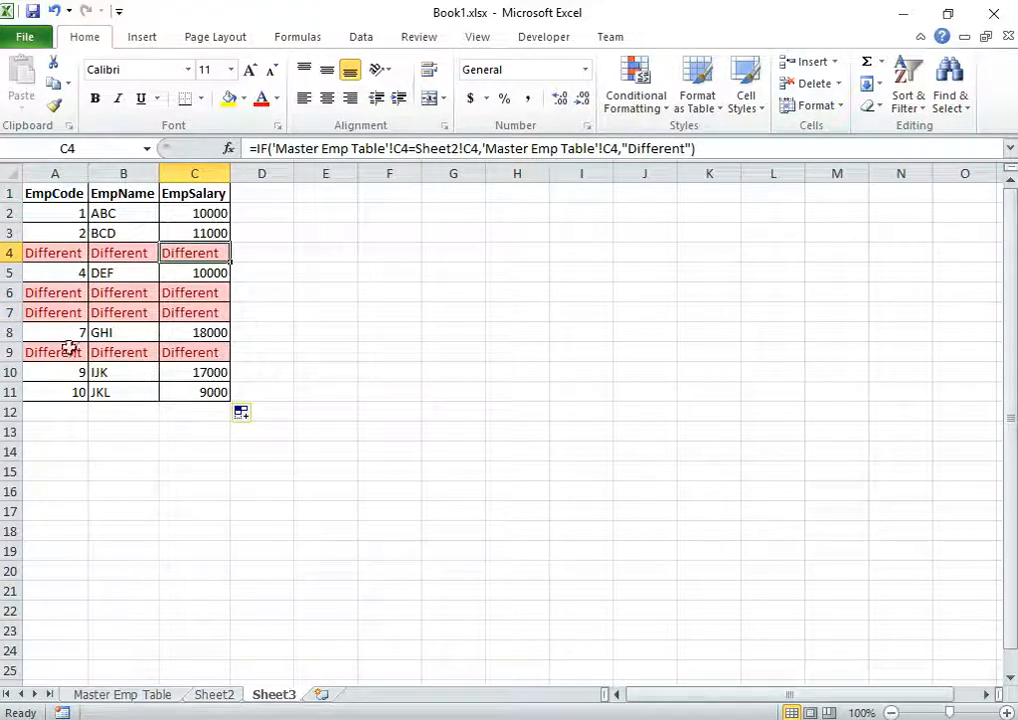
{"action": "left_click", "coordinate": [75, 392]}
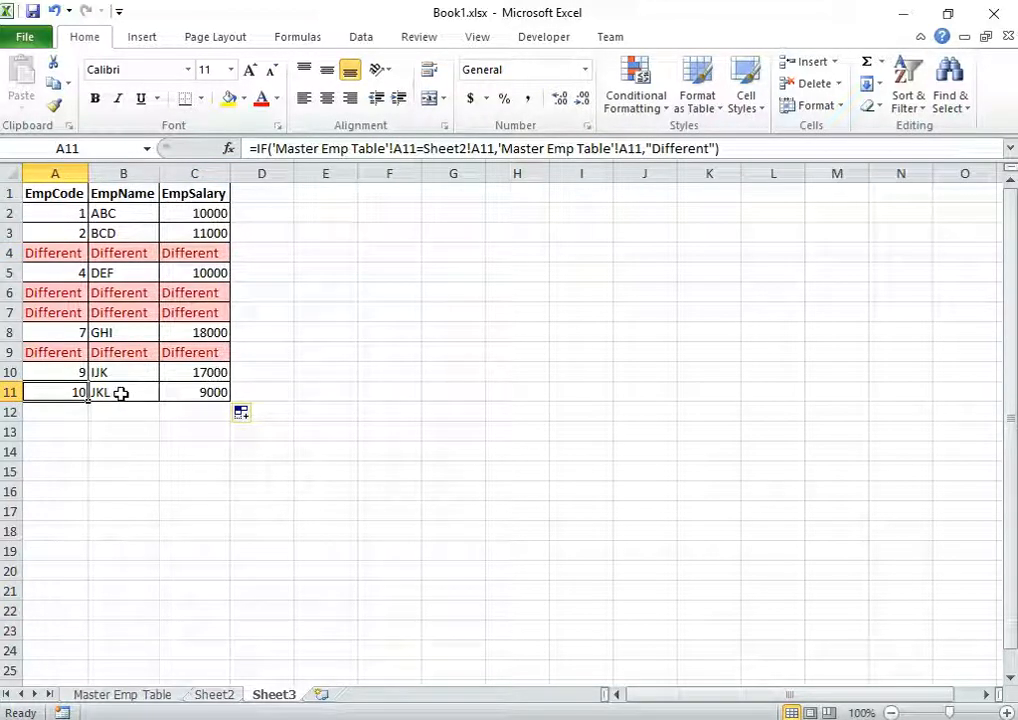
{"action": "left_click", "coordinate": [105, 694]}
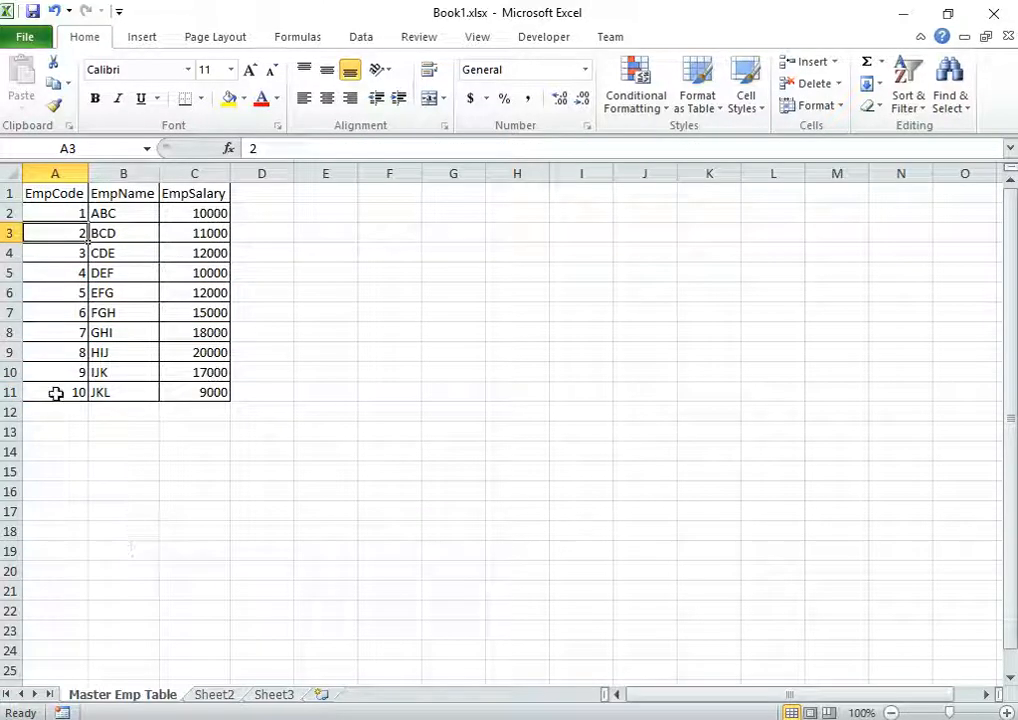
{"action": "left_click_drag", "start_coordinate": [61, 392], "coordinate": [195, 391]}
{"action": "left_click", "coordinate": [212, 694]}
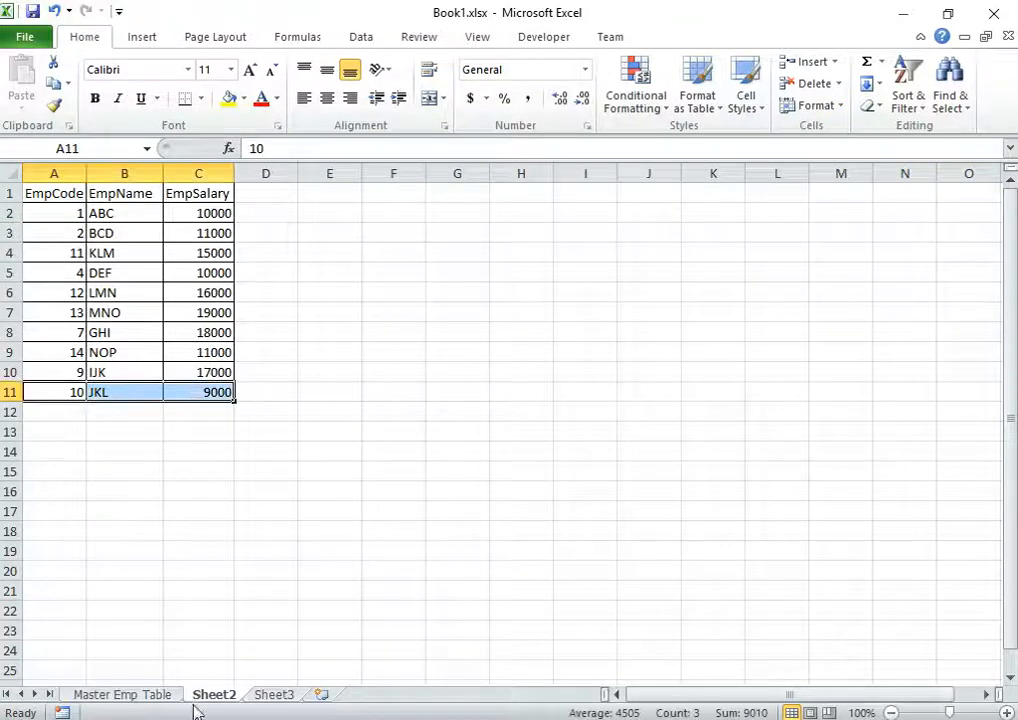
{"action": "left_click", "coordinate": [122, 694]}
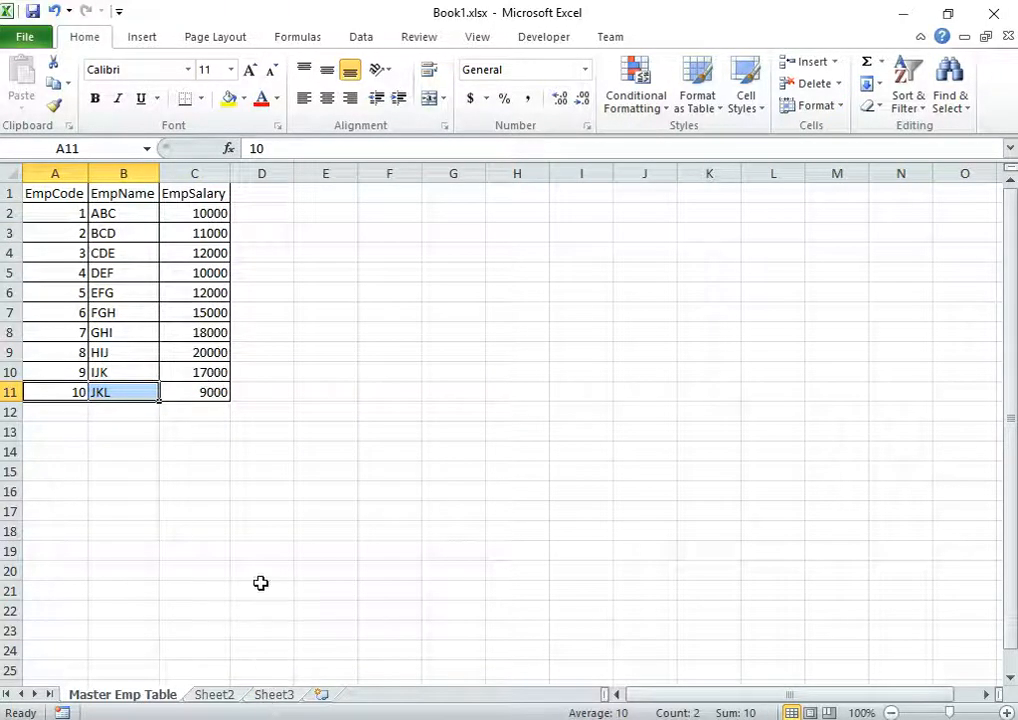
{"action": "left_click", "coordinate": [273, 695]}
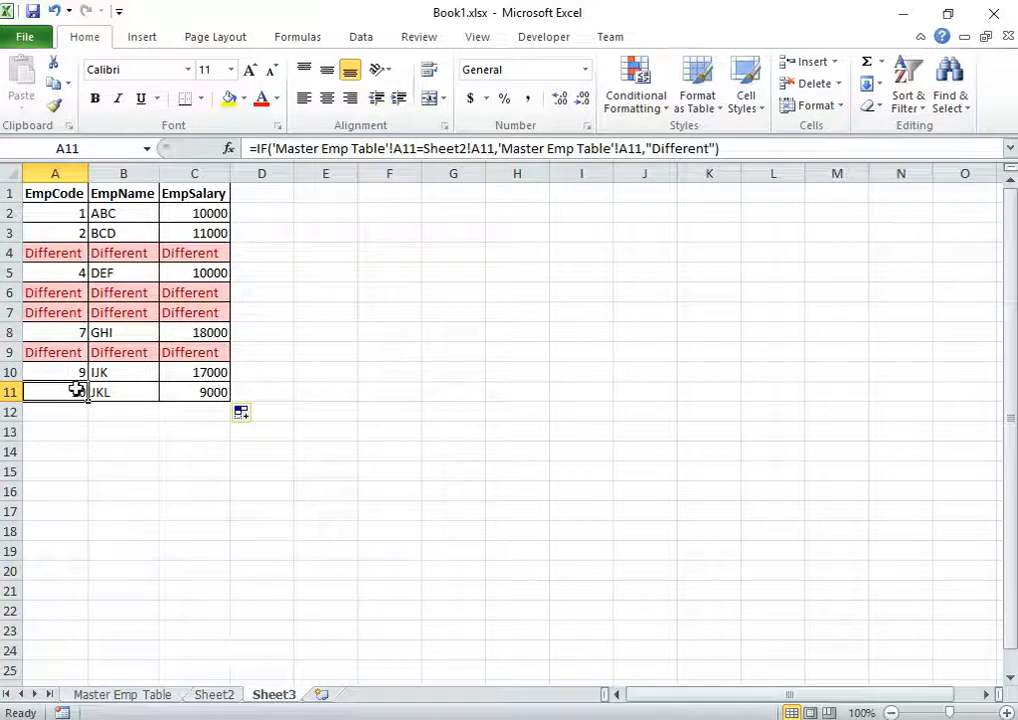
{"action": "left_click_drag", "start_coordinate": [76, 390], "coordinate": [186, 389]}
{"action": "left_click_drag", "start_coordinate": [73, 352], "coordinate": [207, 355]}
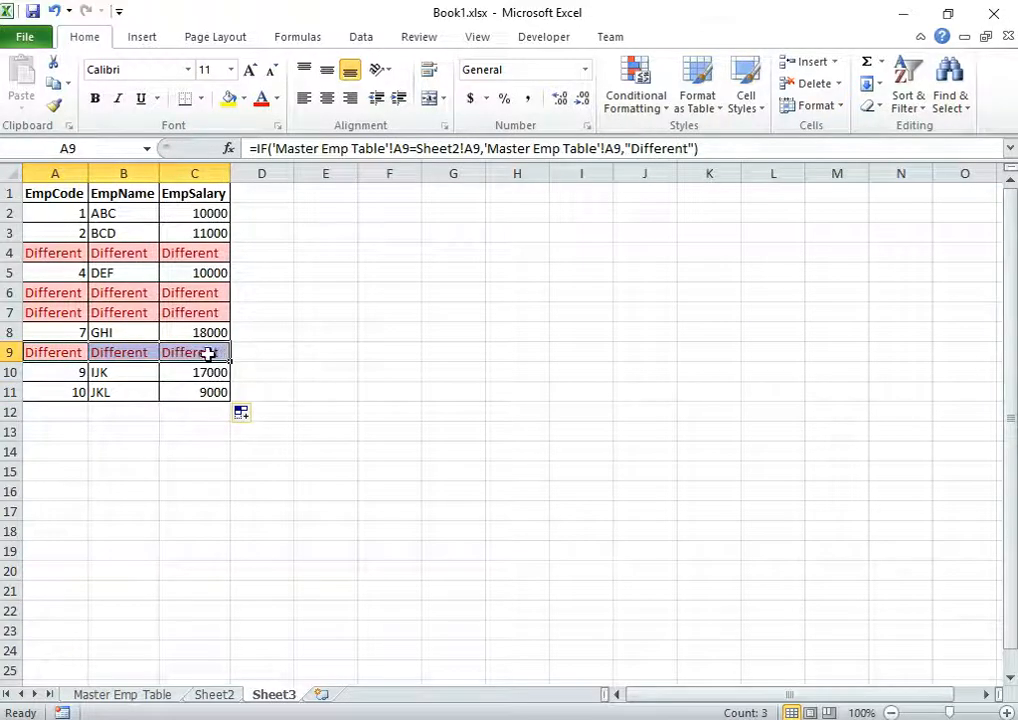
{"action": "left_click", "coordinate": [48, 254]}
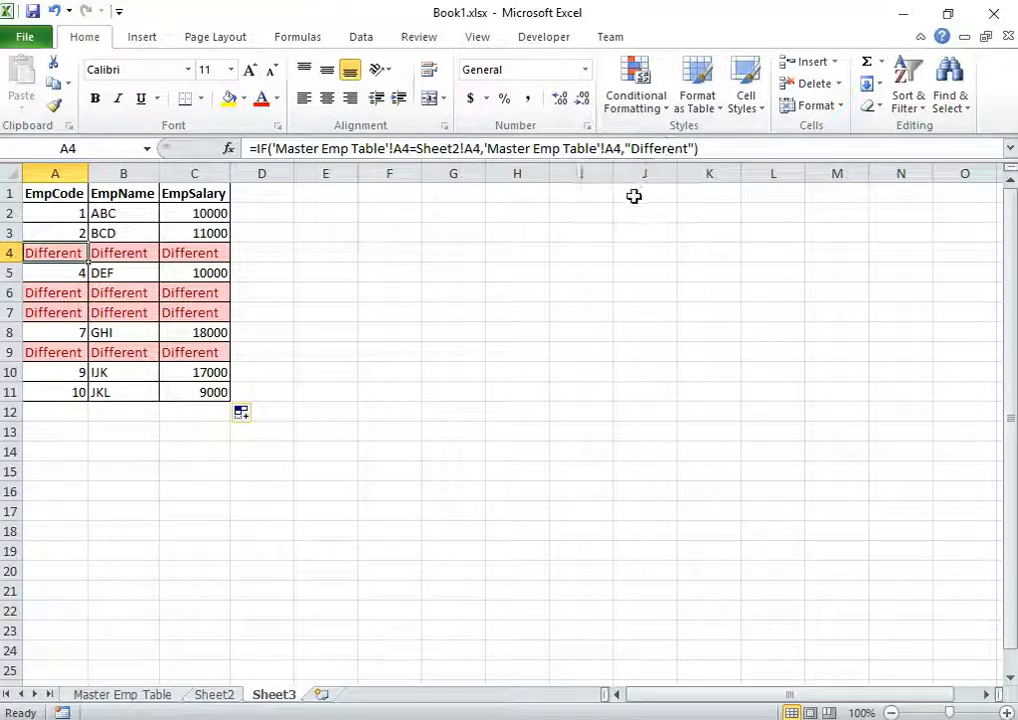
{"action": "left_click", "coordinate": [122, 694]}
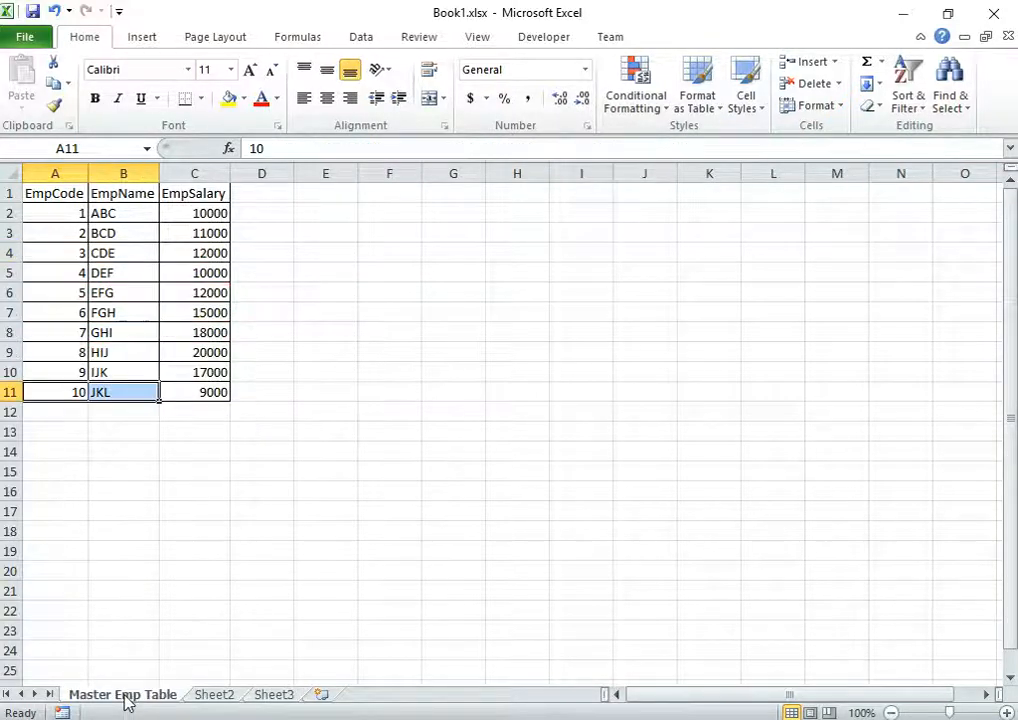
{"action": "left_click", "coordinate": [213, 694]}
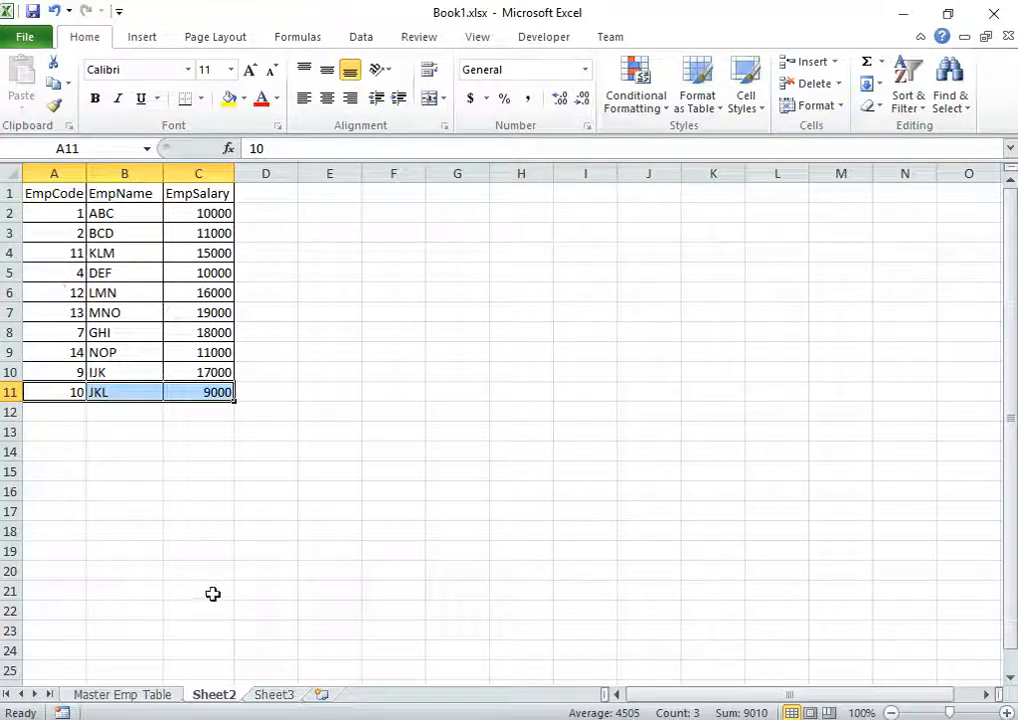
{"action": "left_click", "coordinate": [274, 694]}
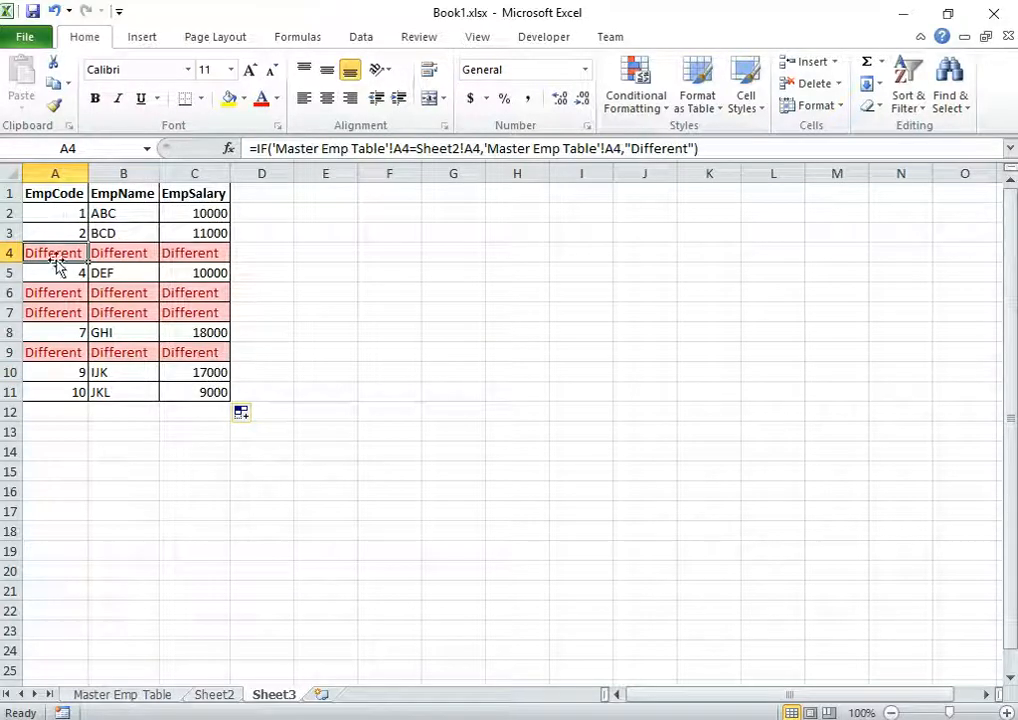
{"action": "left_click", "coordinate": [65, 212]}
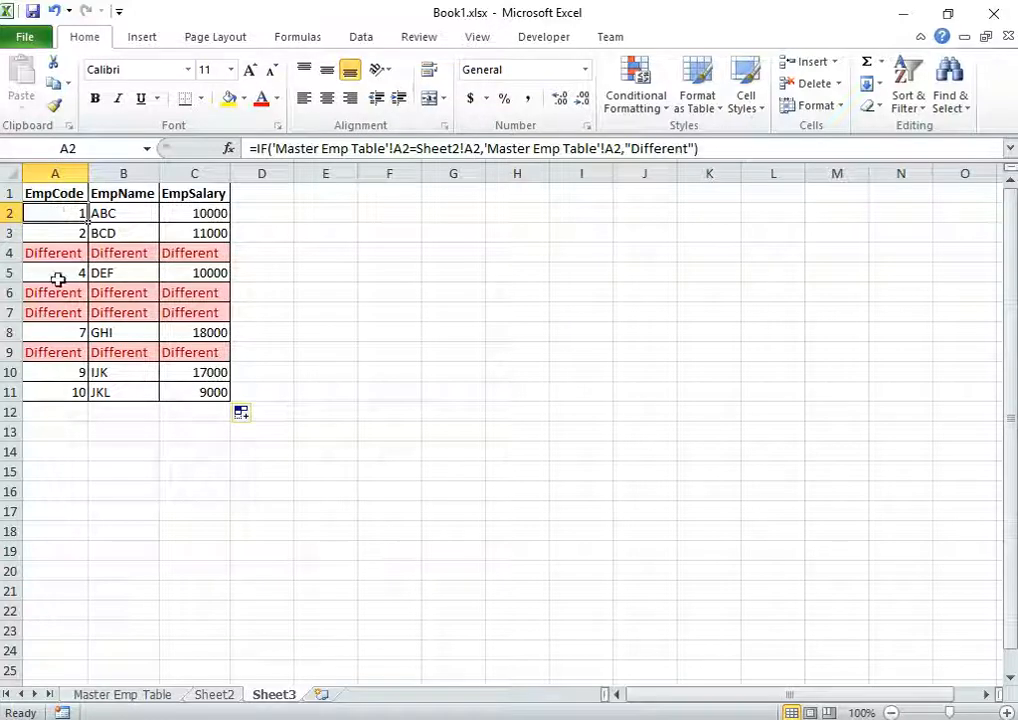
{"action": "left_click", "coordinate": [50, 253]}
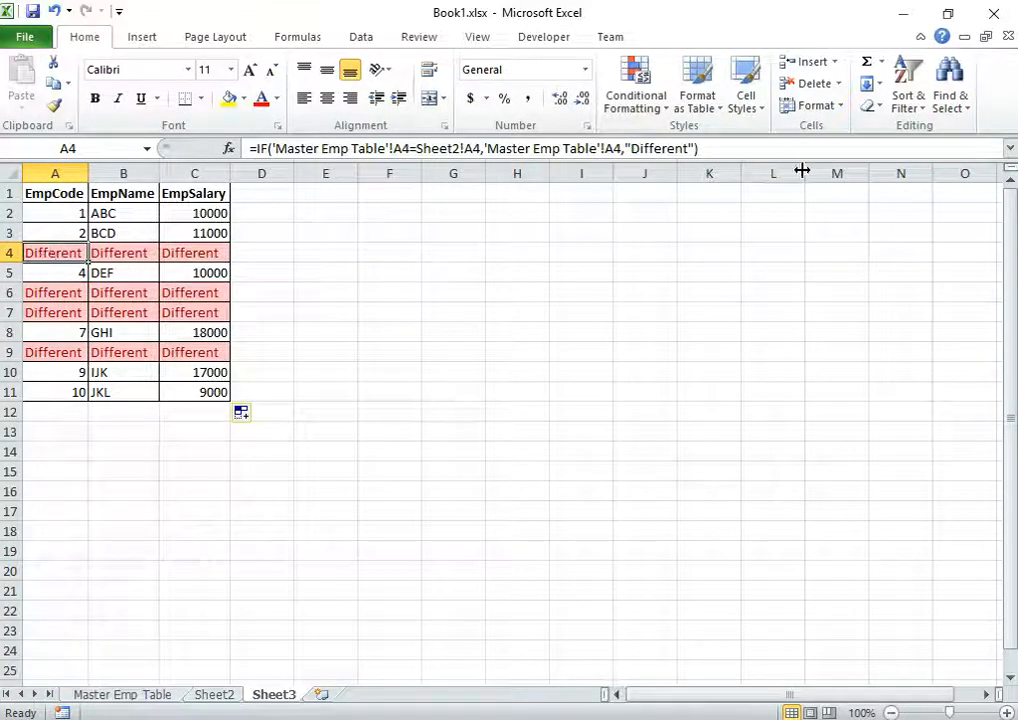
Replace A4's Different result with CONCATENATE starting from 'Master Emp Table'!A4
{"action": "left_click", "coordinate": [627, 148]}
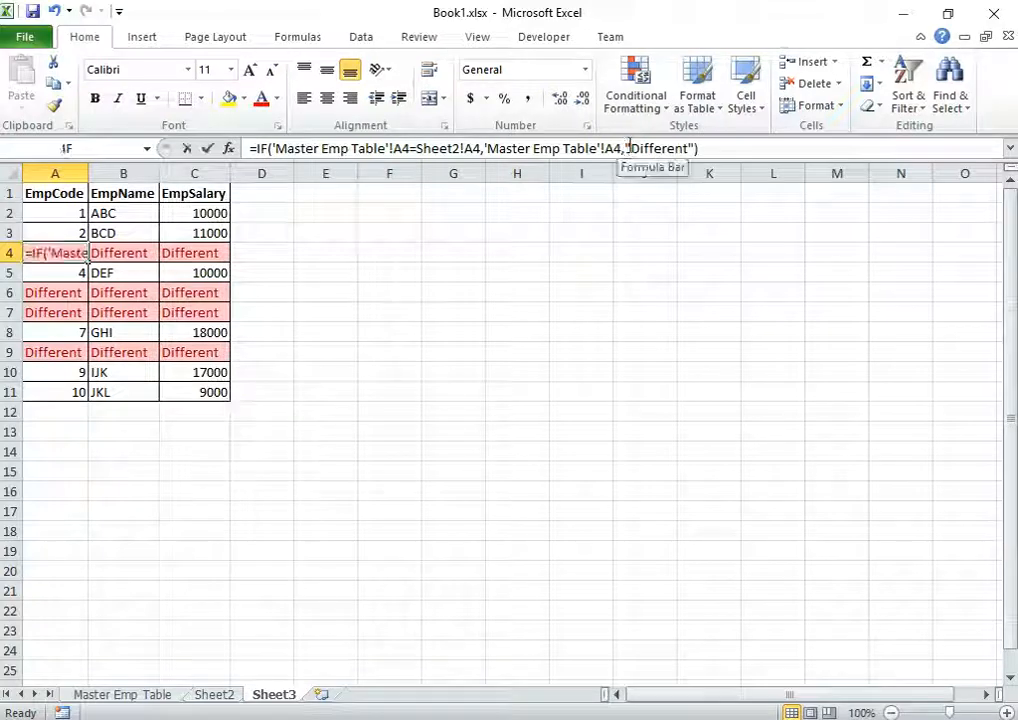
{"action": "left_click_drag", "start_coordinate": [627, 148], "coordinate": [697, 148]}
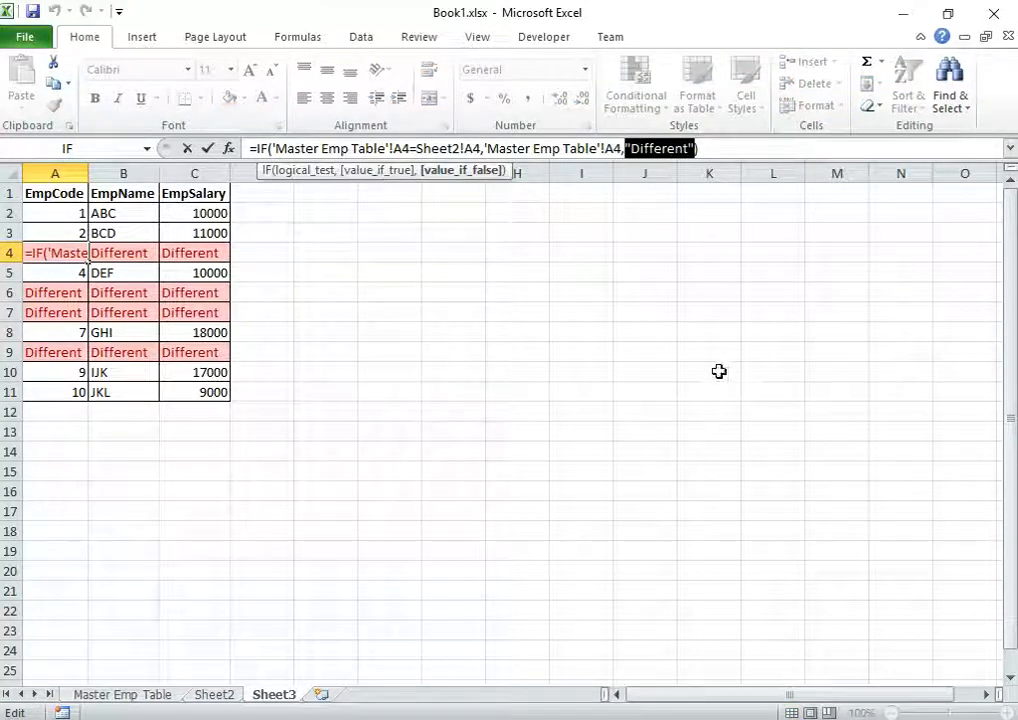
{"action": "type", "text": "con"}
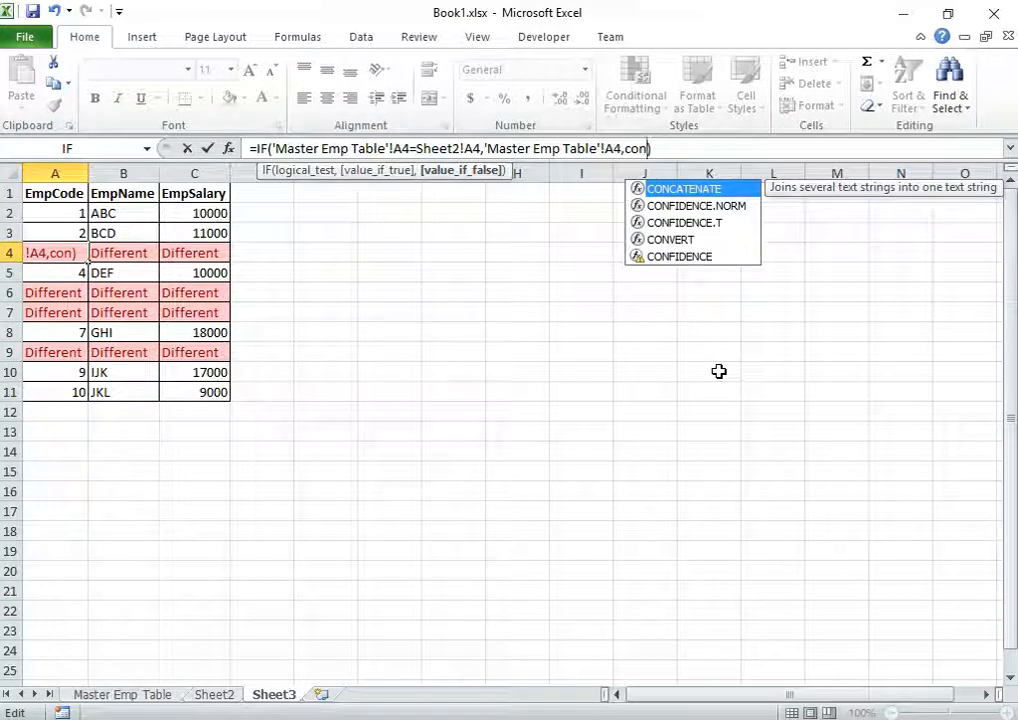
{"action": "key", "text": "Tab"}
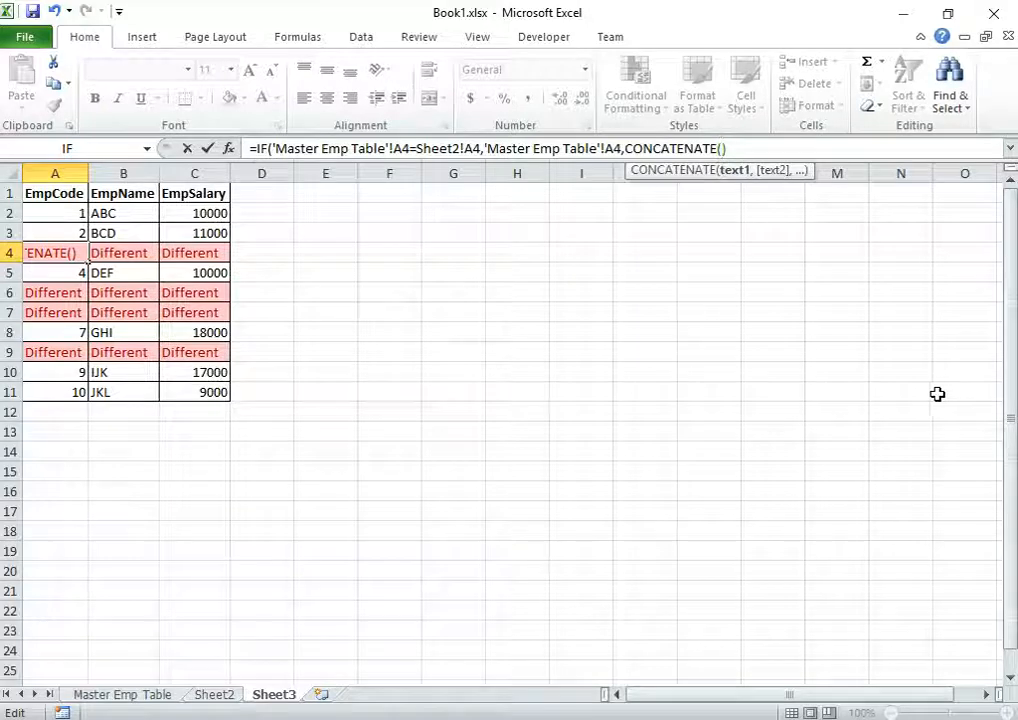
{"action": "left_click", "coordinate": [124, 697]}
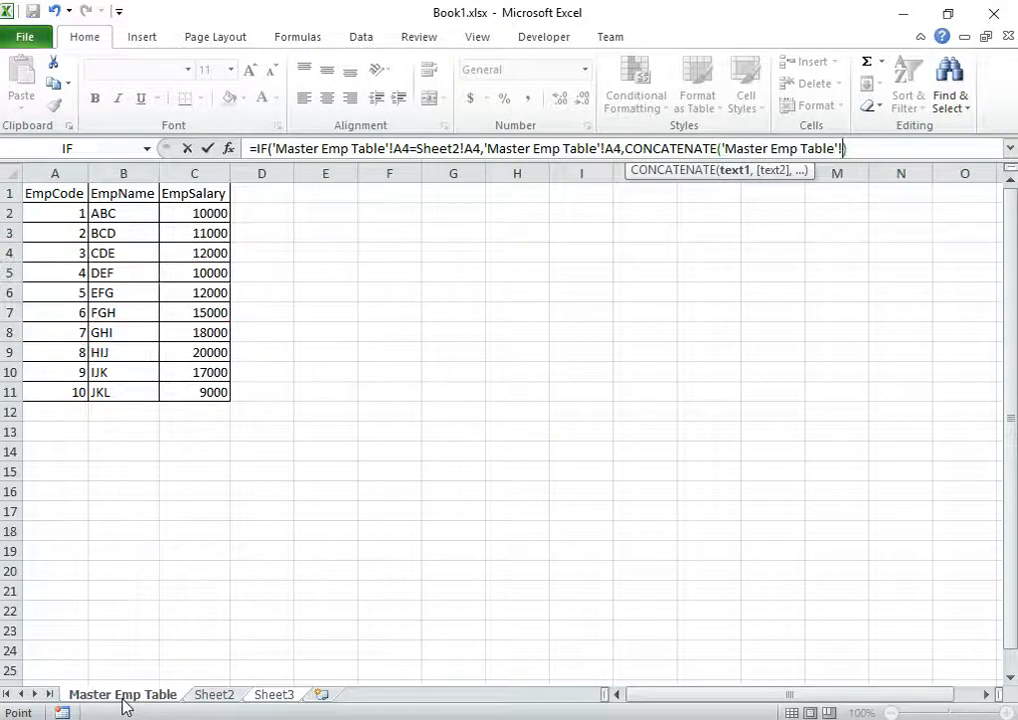
{"action": "left_click", "coordinate": [59, 254]}
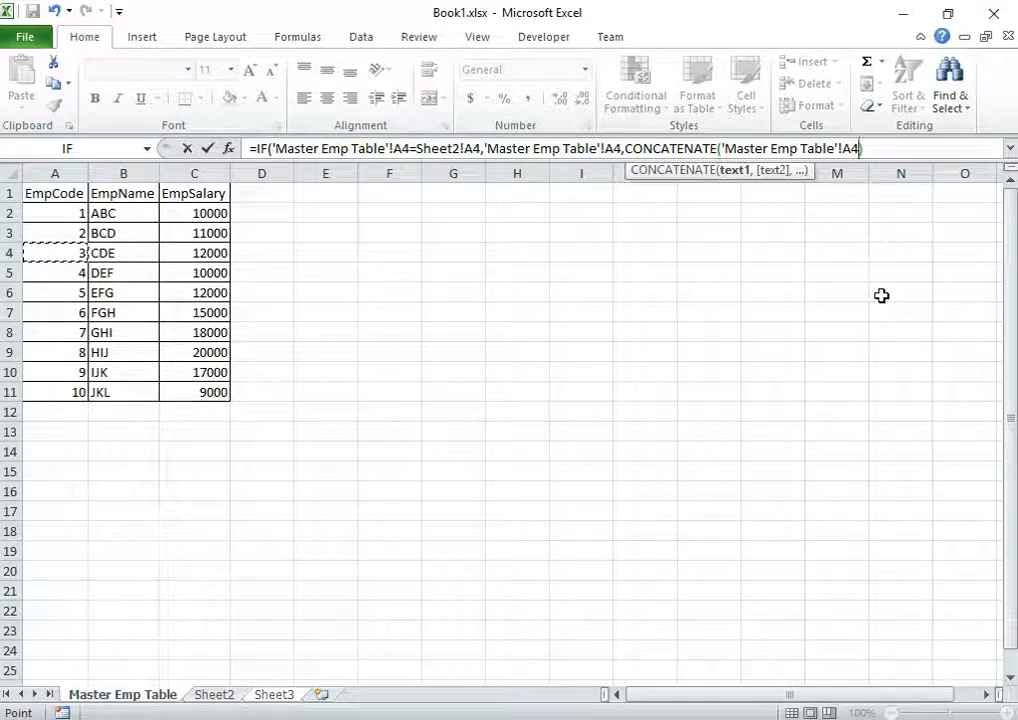
Add " vs " and Sheet2!A4 to the CONCATENATE and close the parentheses
{"action": "type", "text": ","}
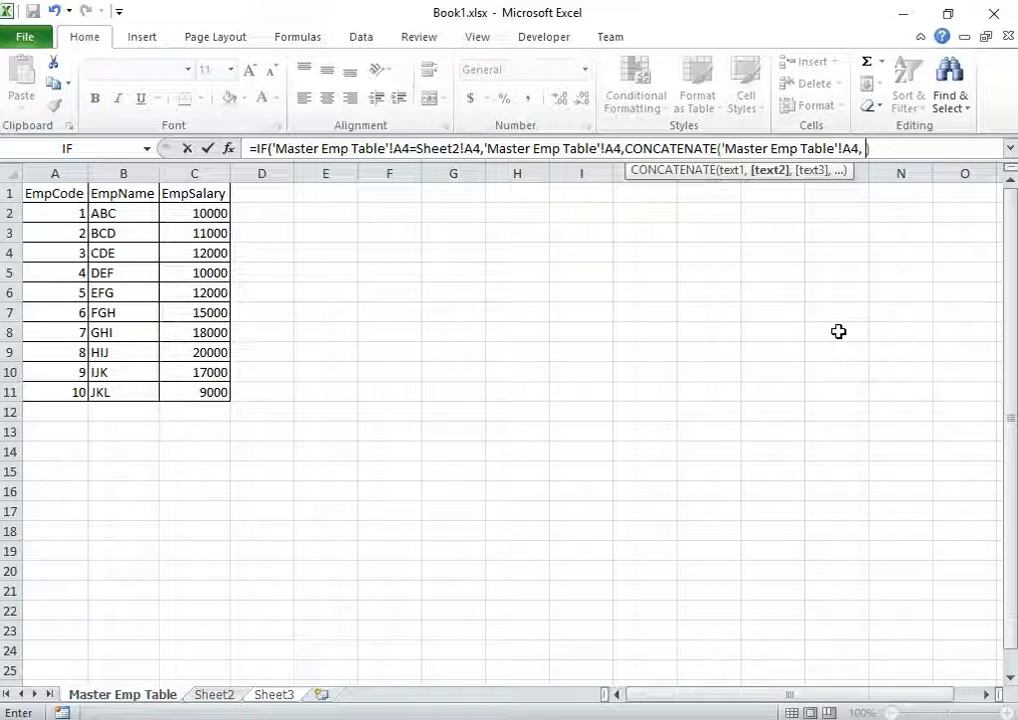
{"action": "type", "text": " \" vs"}
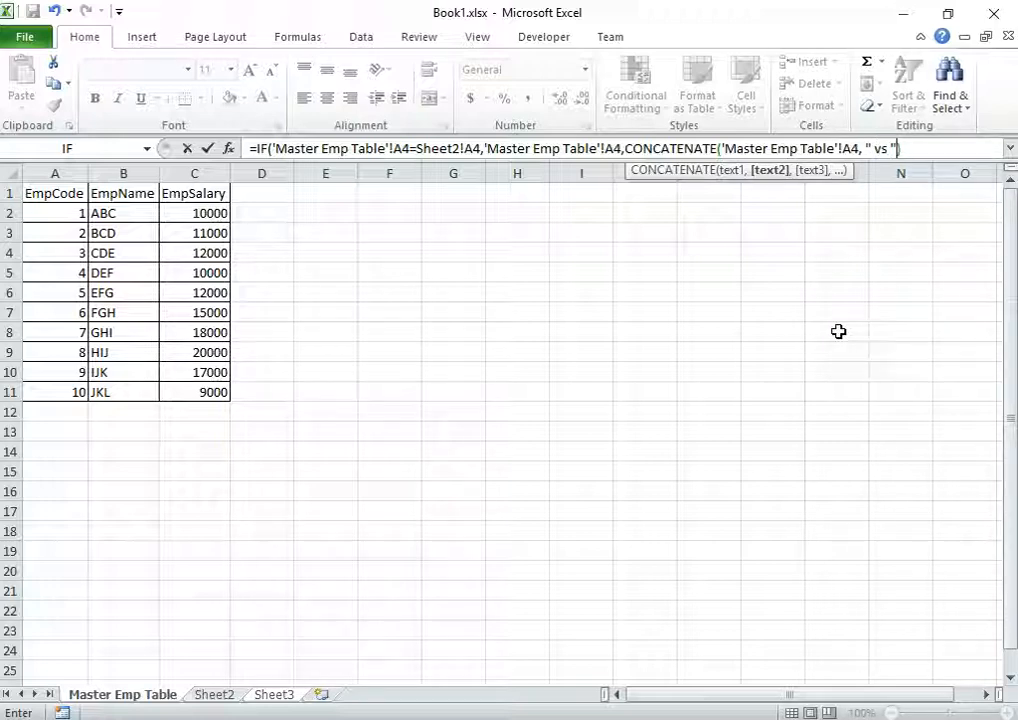
{"action": "type", "text": ","}
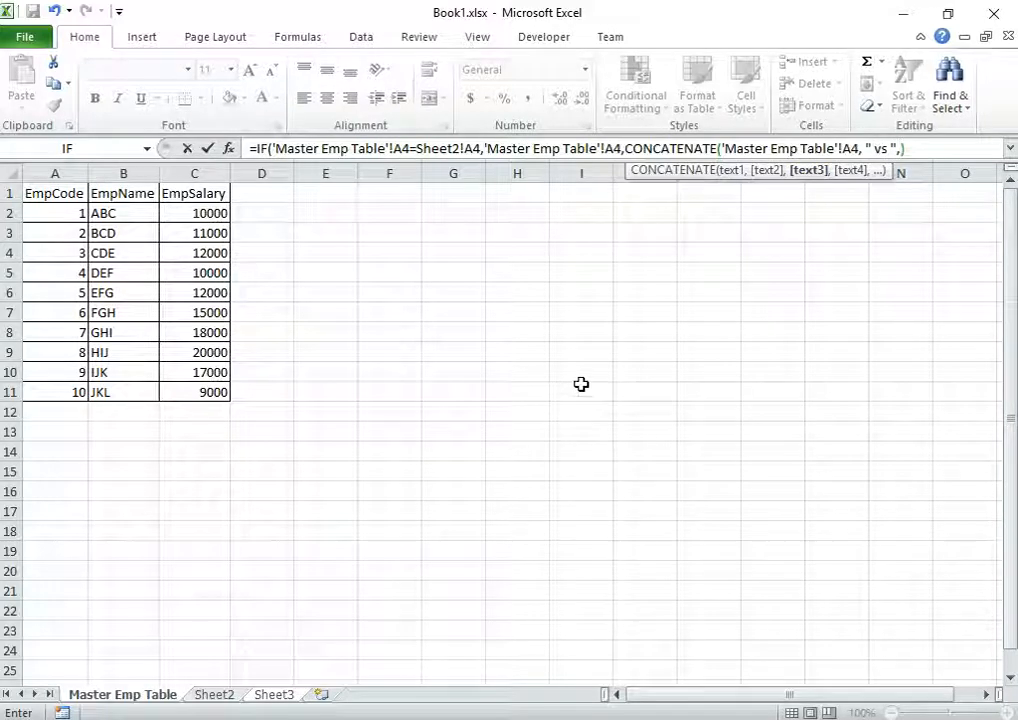
{"action": "left_click", "coordinate": [214, 695]}
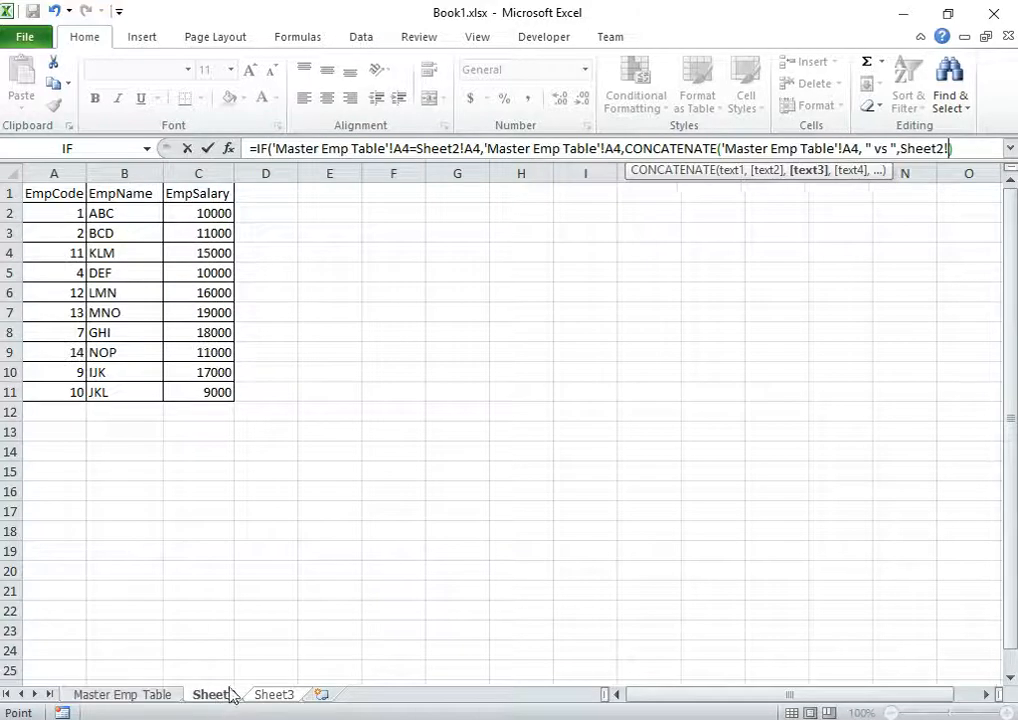
{"action": "left_click", "coordinate": [54, 252]}
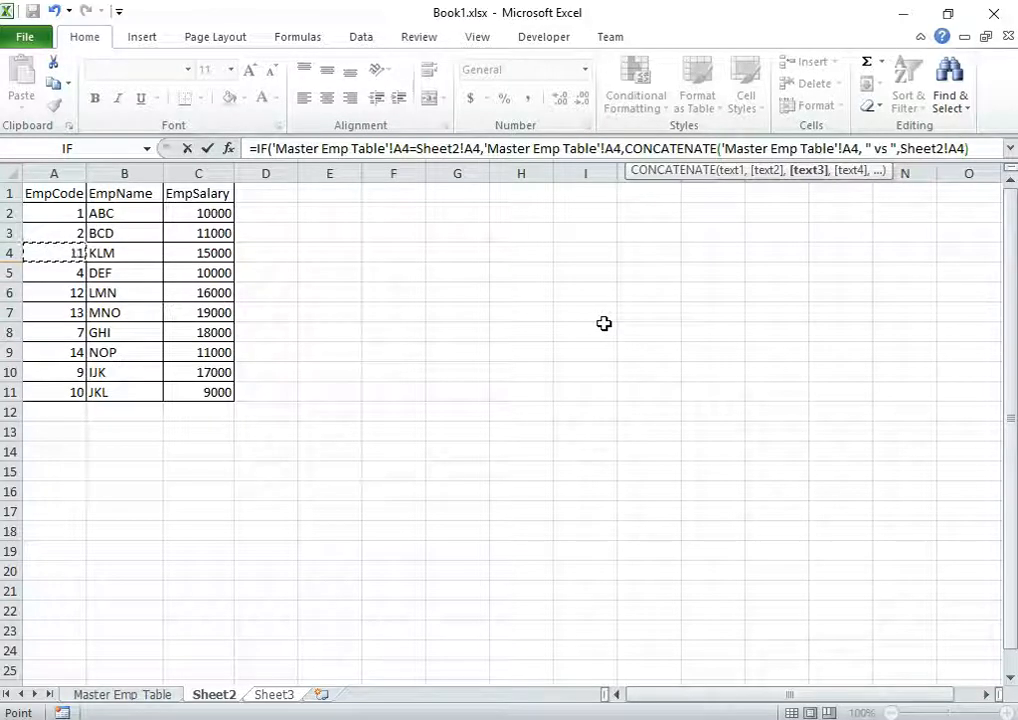
{"action": "type", "text": ")"}
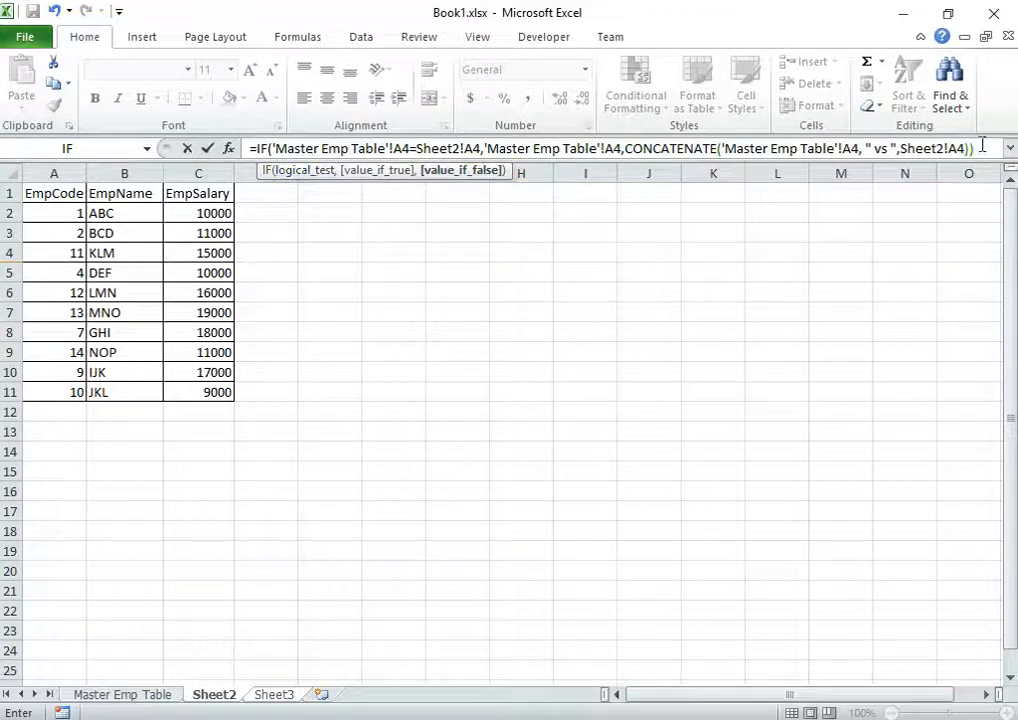
Commit the formula so A4 shows 3 vs 11, verifying A4 on Master Emp Table and Sheet2
{"action": "left_click", "coordinate": [208, 148]}
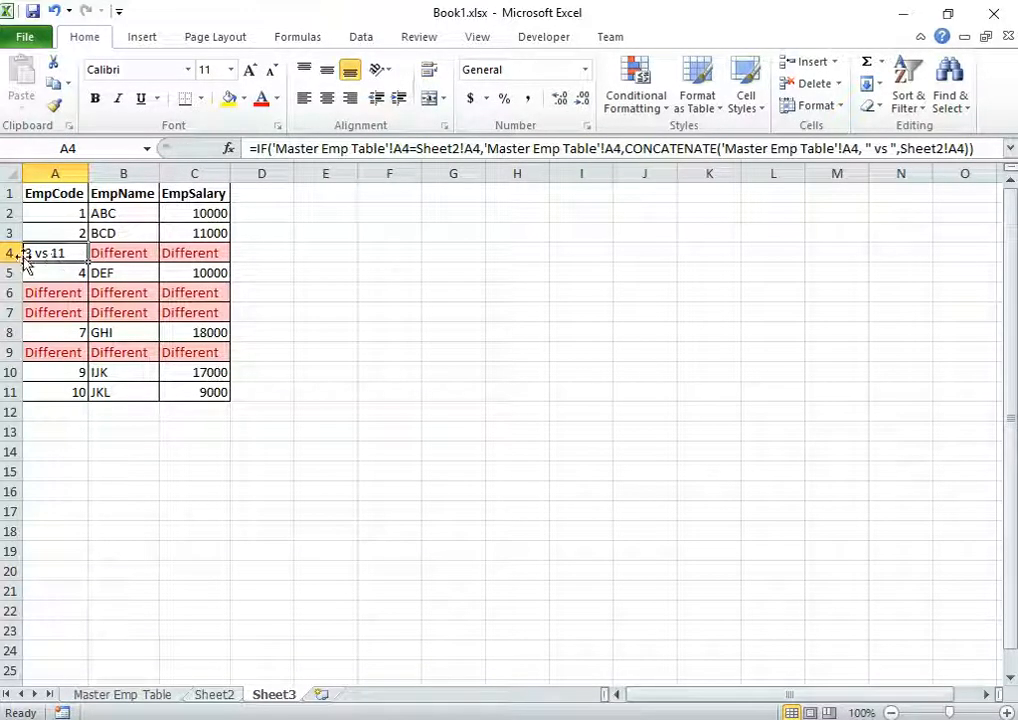
{"action": "left_click", "coordinate": [125, 697]}
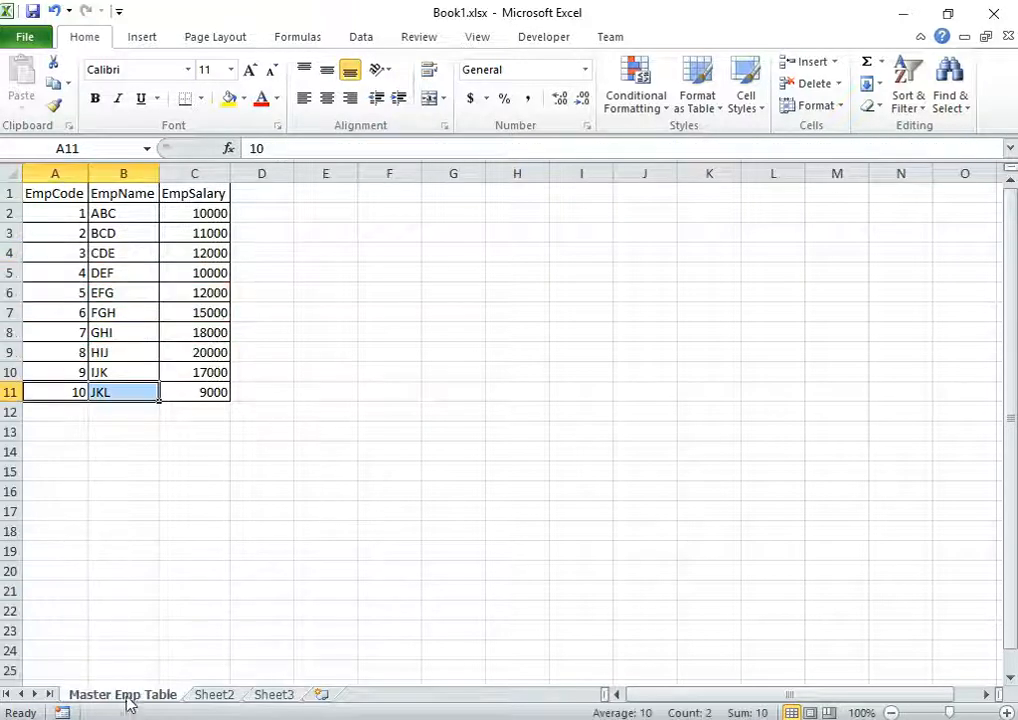
{"action": "left_click", "coordinate": [69, 252]}
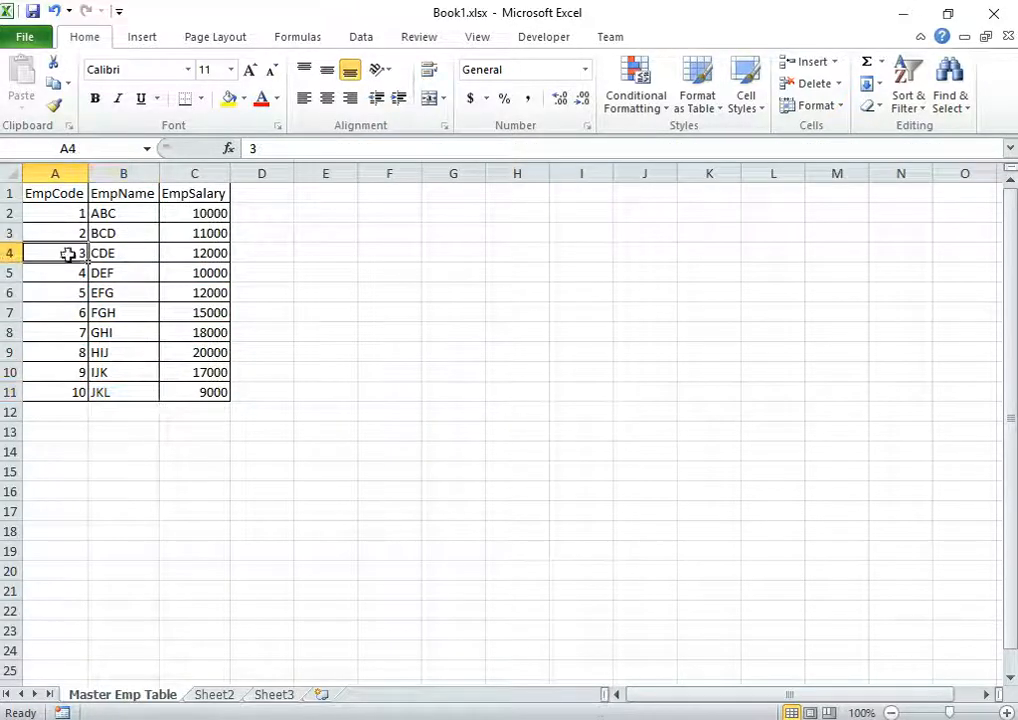
{"action": "left_click", "coordinate": [214, 697]}
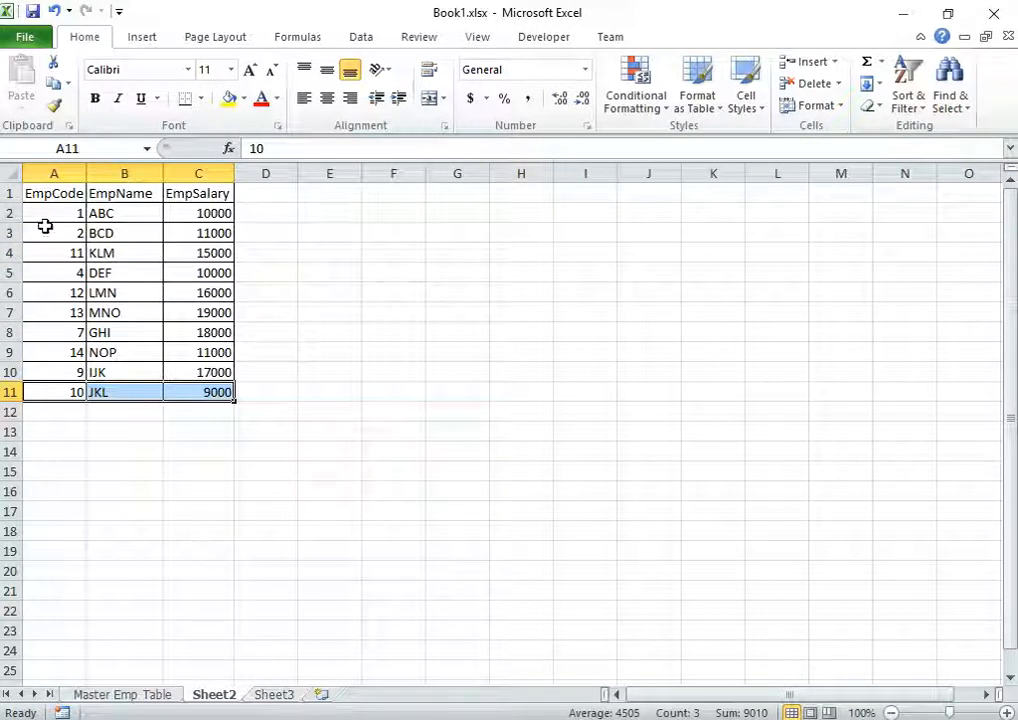
{"action": "left_click", "coordinate": [288, 697]}
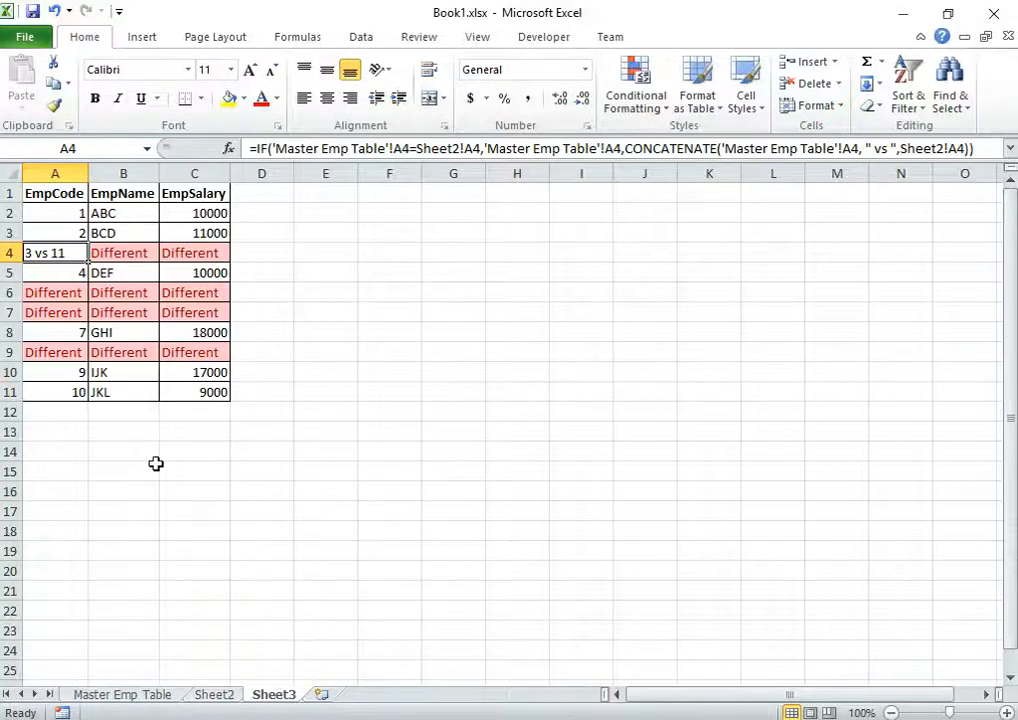
{"action": "left_click", "coordinate": [214, 697]}
{"action": "left_click", "coordinate": [62, 254]}
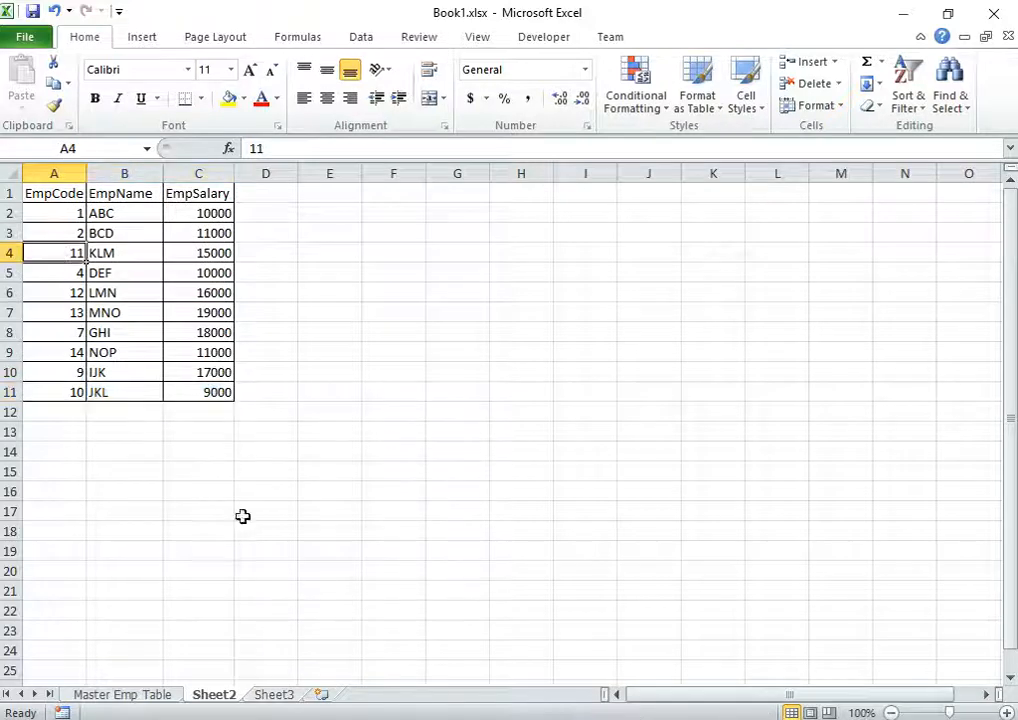
{"action": "left_click", "coordinate": [274, 695]}
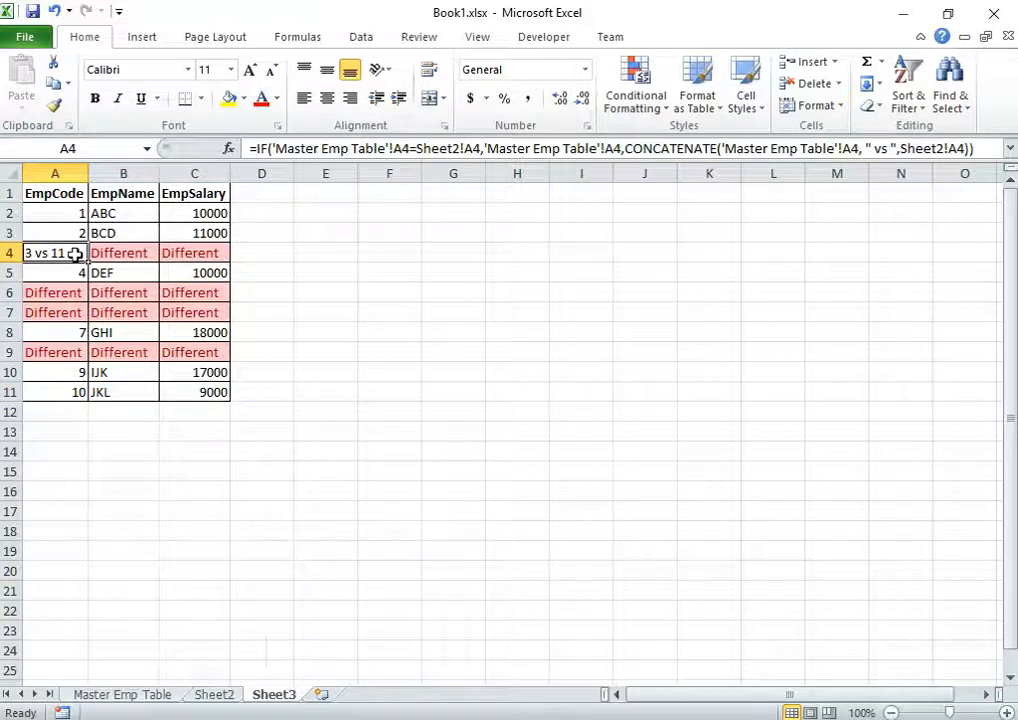
Fill the comparison formula down column A, then across A2:A11 into the EmpName and EmpSalary columns
{"action": "left_click_drag", "start_coordinate": [88, 262], "coordinate": [70, 250]}
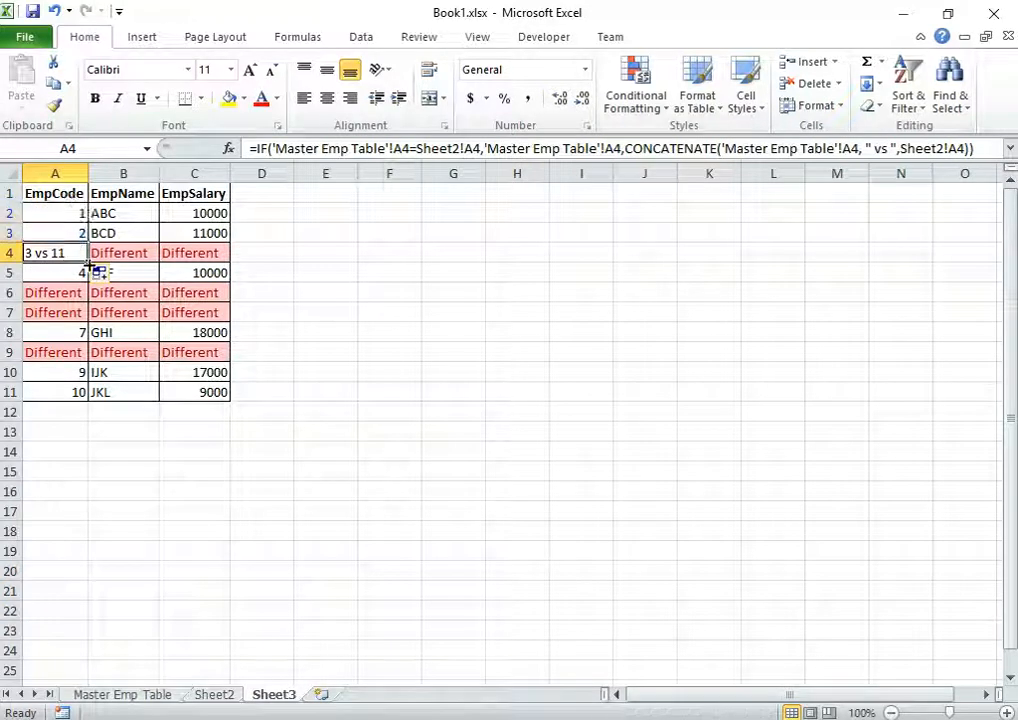
{"action": "double_click", "coordinate": [88, 262]}
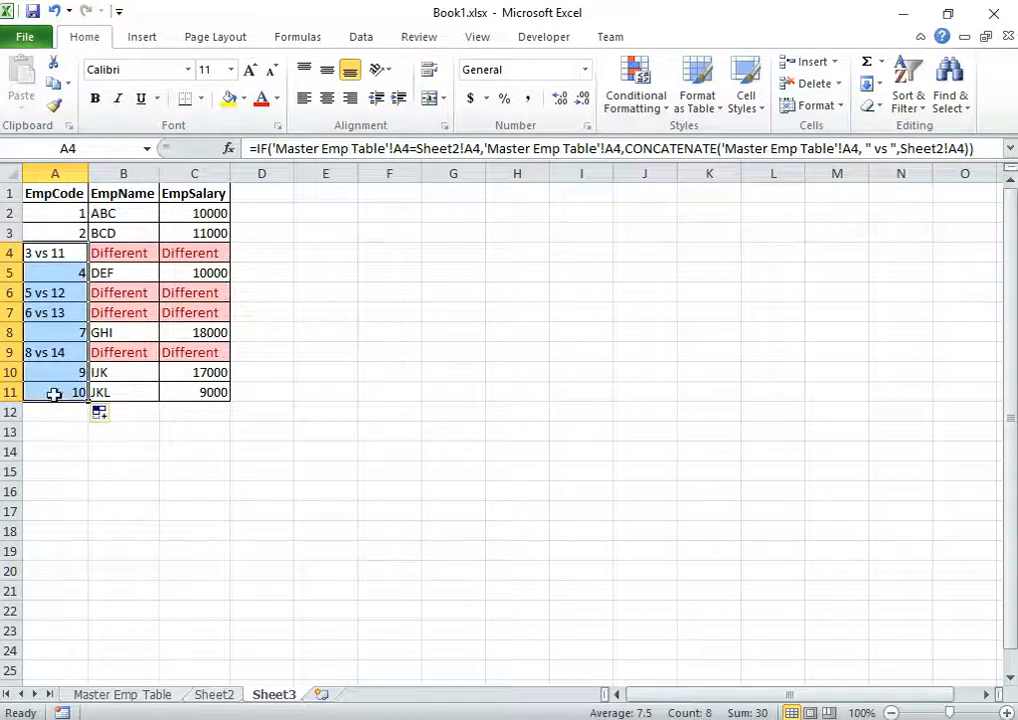
{"action": "left_click", "coordinate": [68, 388]}
{"action": "left_click_drag", "start_coordinate": [66, 213], "coordinate": [231, 400]}
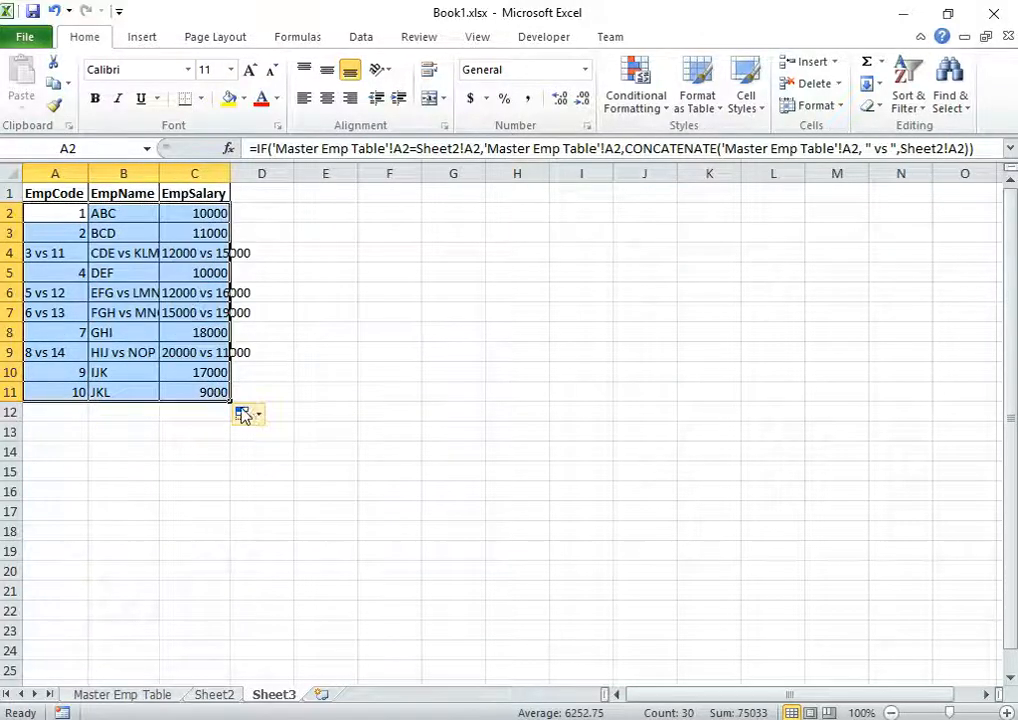
{"action": "left_click", "coordinate": [364, 358]}
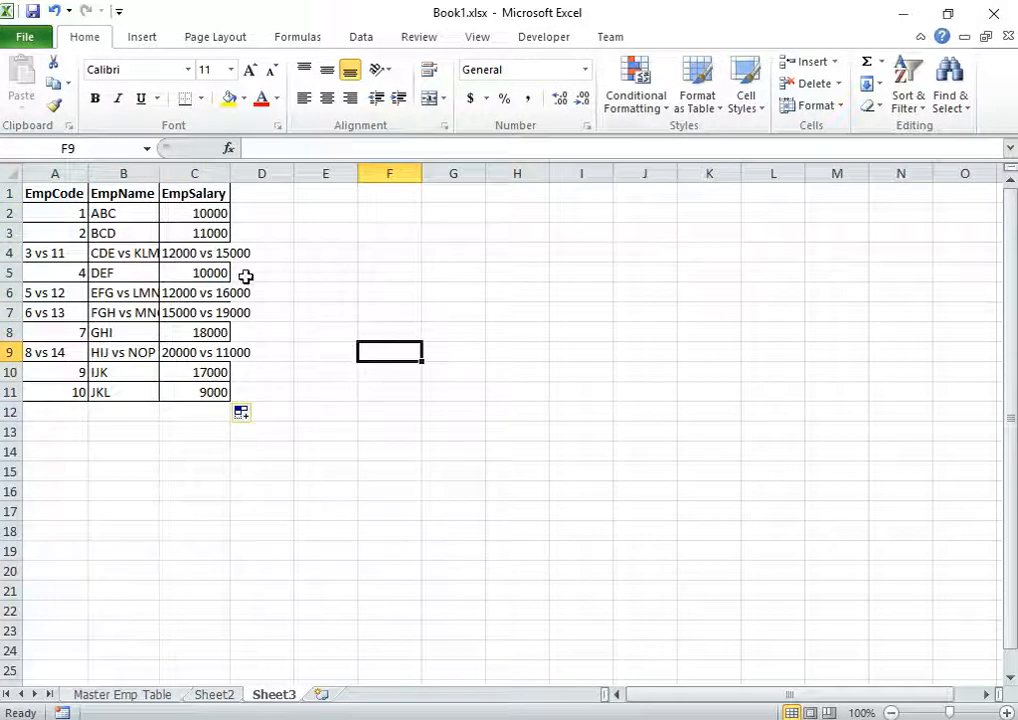
Autofit every column on Sheet3 so entries like 12000 vs 15000 show in full
{"action": "left_click", "coordinate": [11, 172]}
{"action": "double_click", "coordinate": [88, 173]}
{"action": "left_click", "coordinate": [425, 352]}
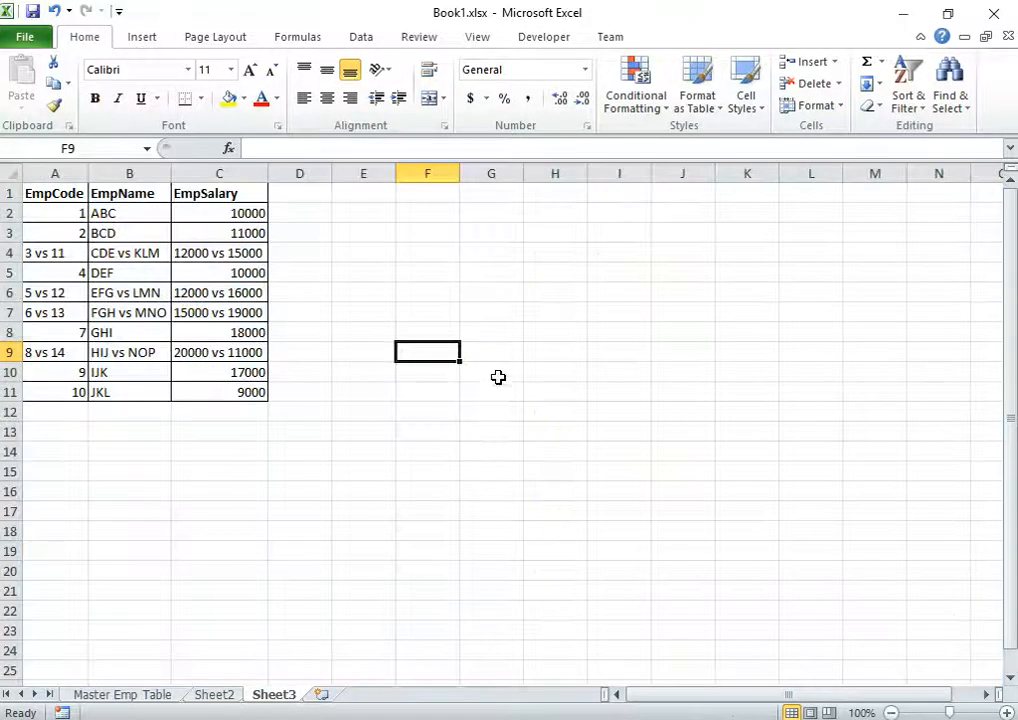
{"action": "left_click", "coordinate": [157, 455]}
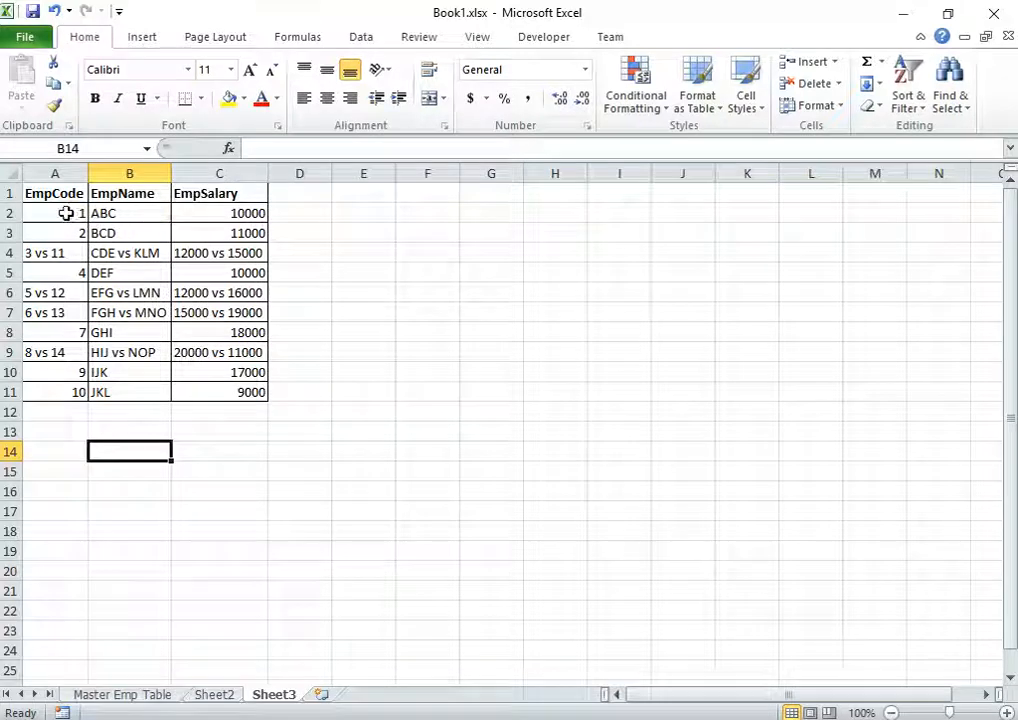
{"action": "left_click_drag", "start_coordinate": [78, 214], "coordinate": [240, 234]}
{"action": "left_click", "coordinate": [32, 256]}
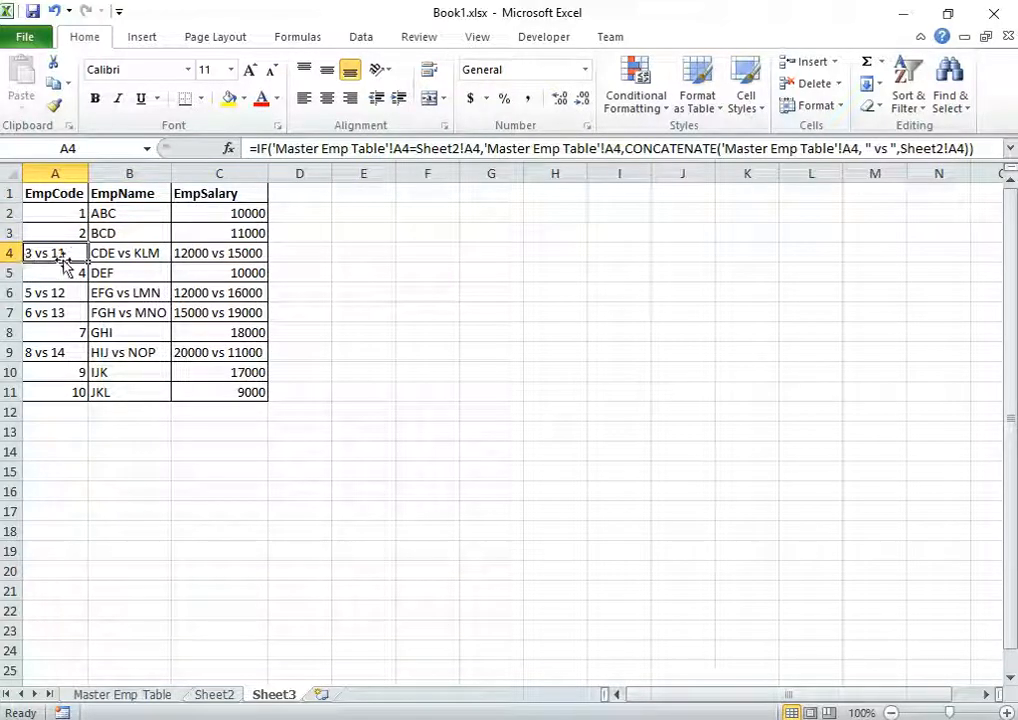
{"action": "left_click", "coordinate": [122, 696]}
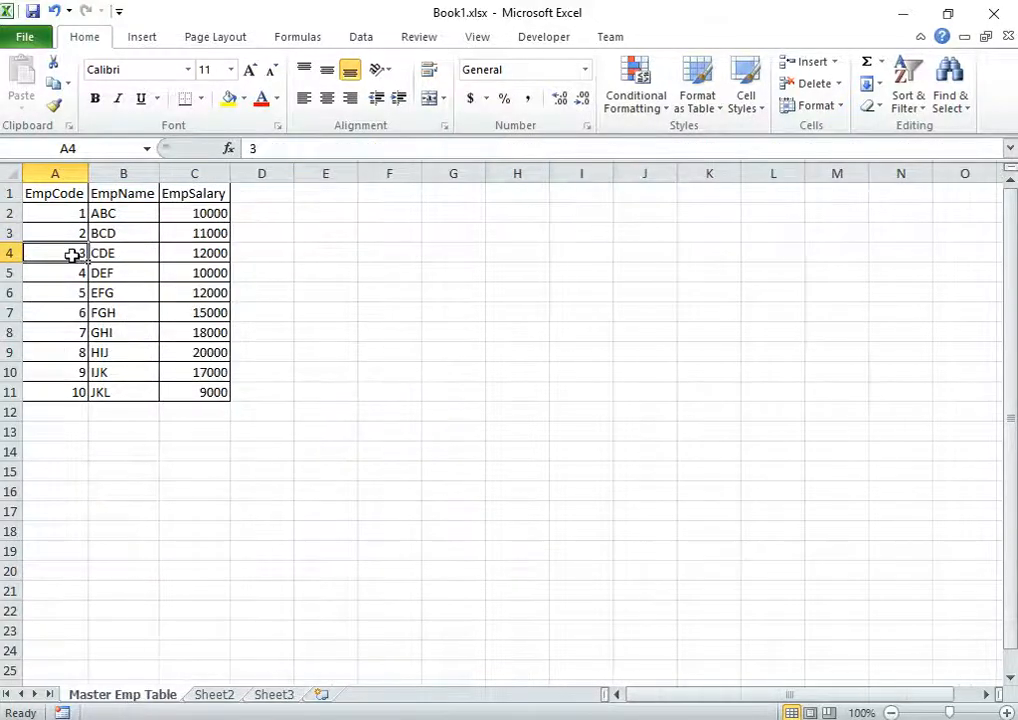
{"action": "left_click", "coordinate": [214, 693]}
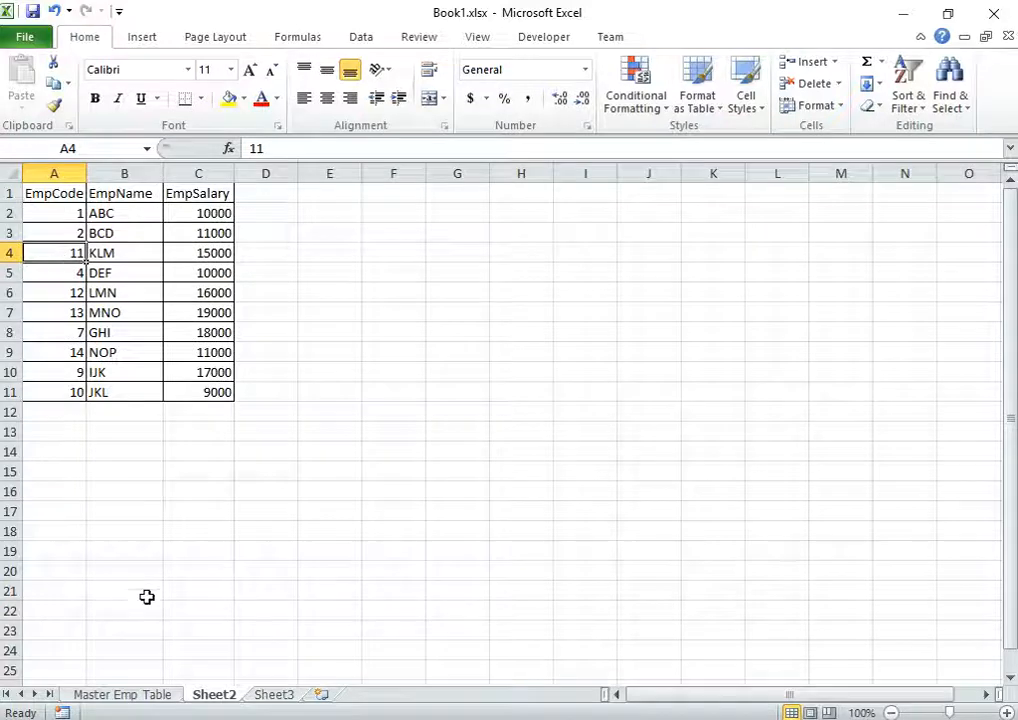
{"action": "left_click", "coordinate": [268, 695]}
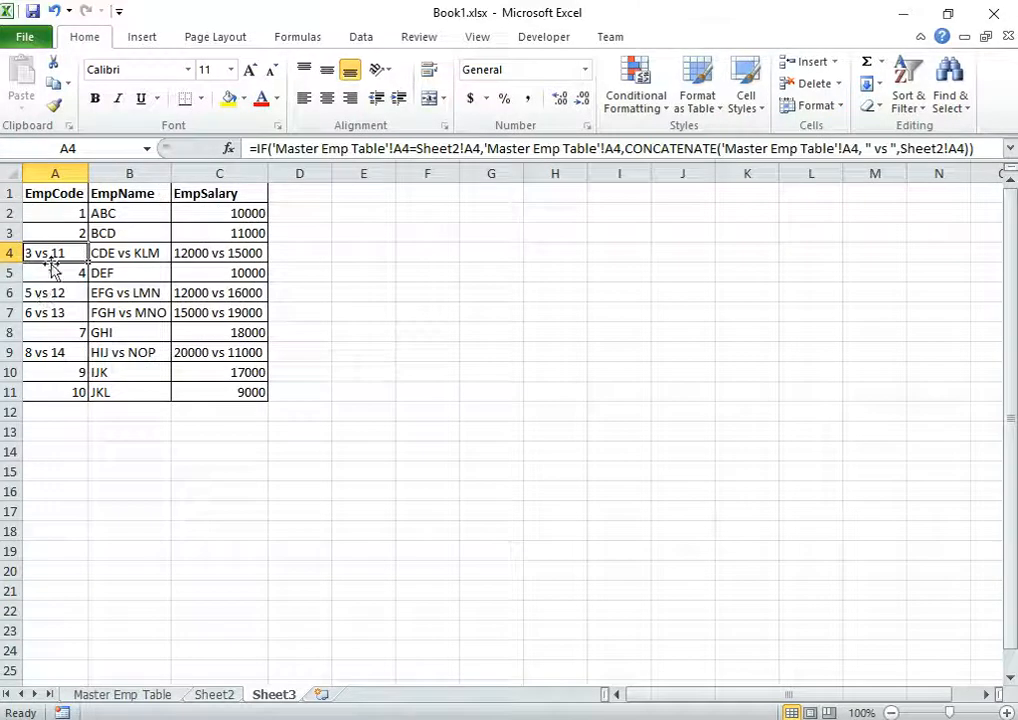
{"action": "left_click", "coordinate": [59, 352]}
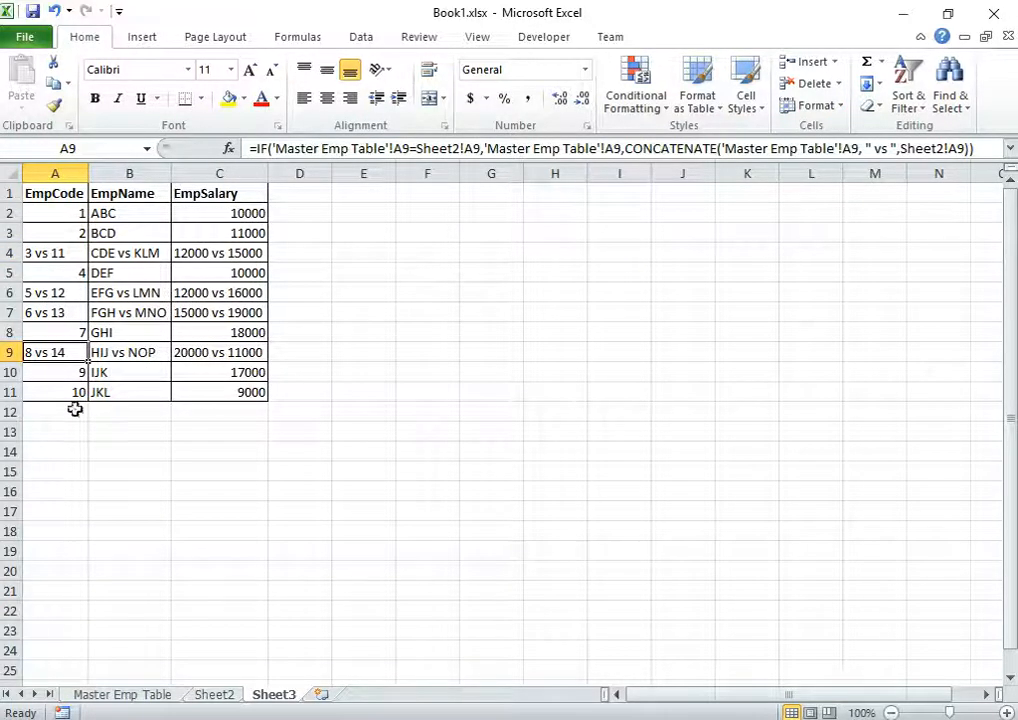
{"action": "left_click", "coordinate": [122, 694]}
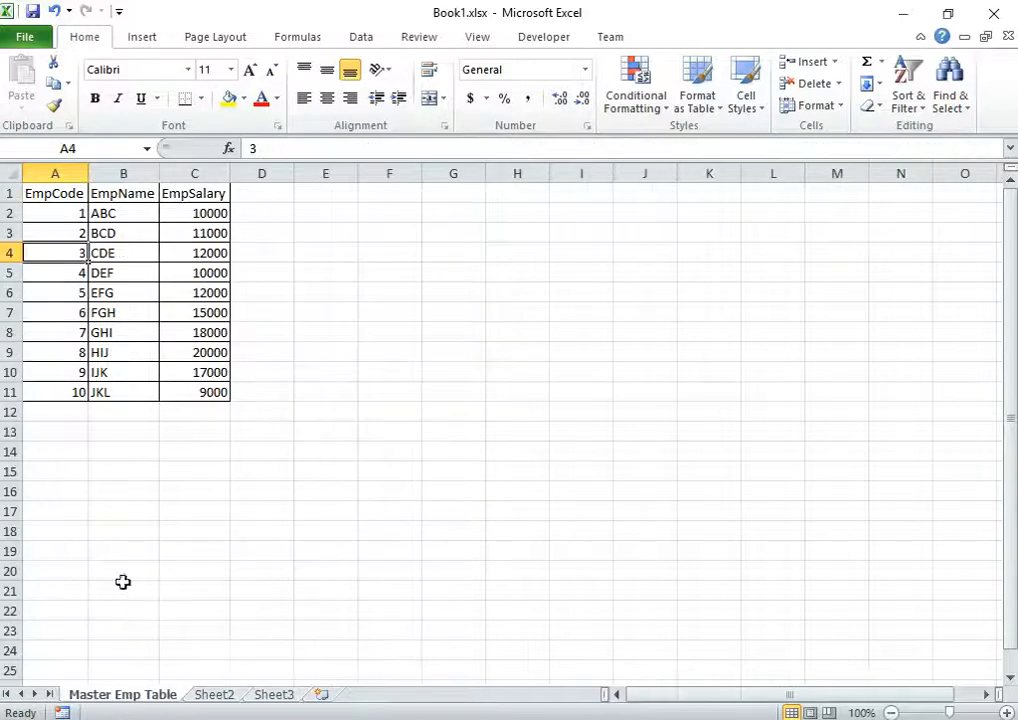
{"action": "left_click", "coordinate": [46, 350]}
{"action": "left_click", "coordinate": [214, 694]}
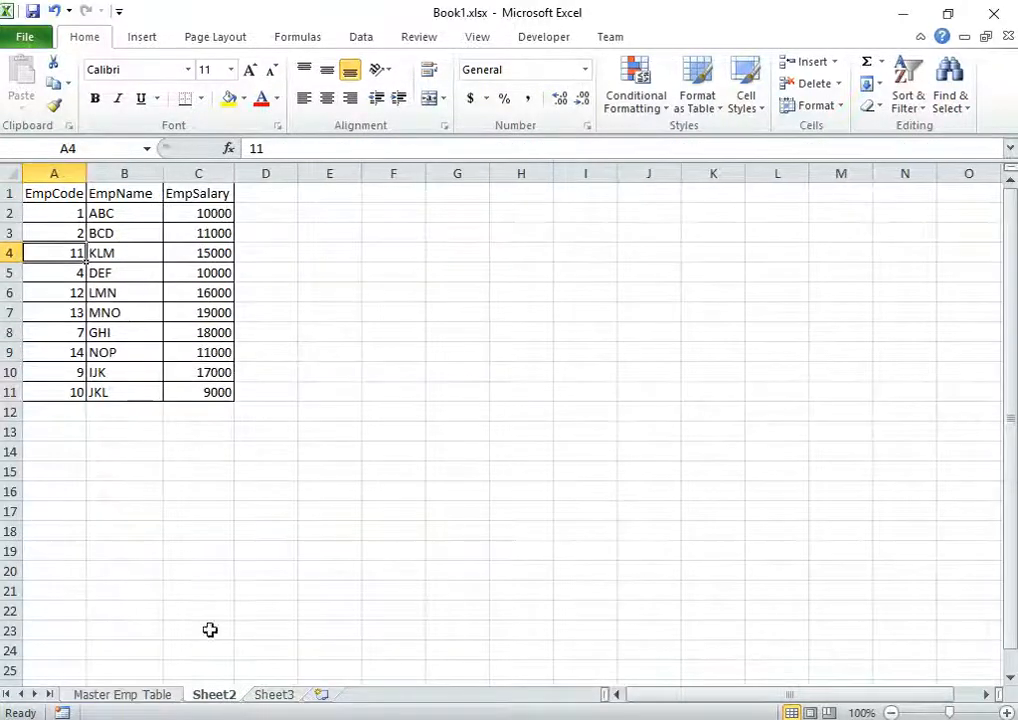
{"action": "left_click", "coordinate": [70, 347]}
{"action": "left_click", "coordinate": [274, 694]}
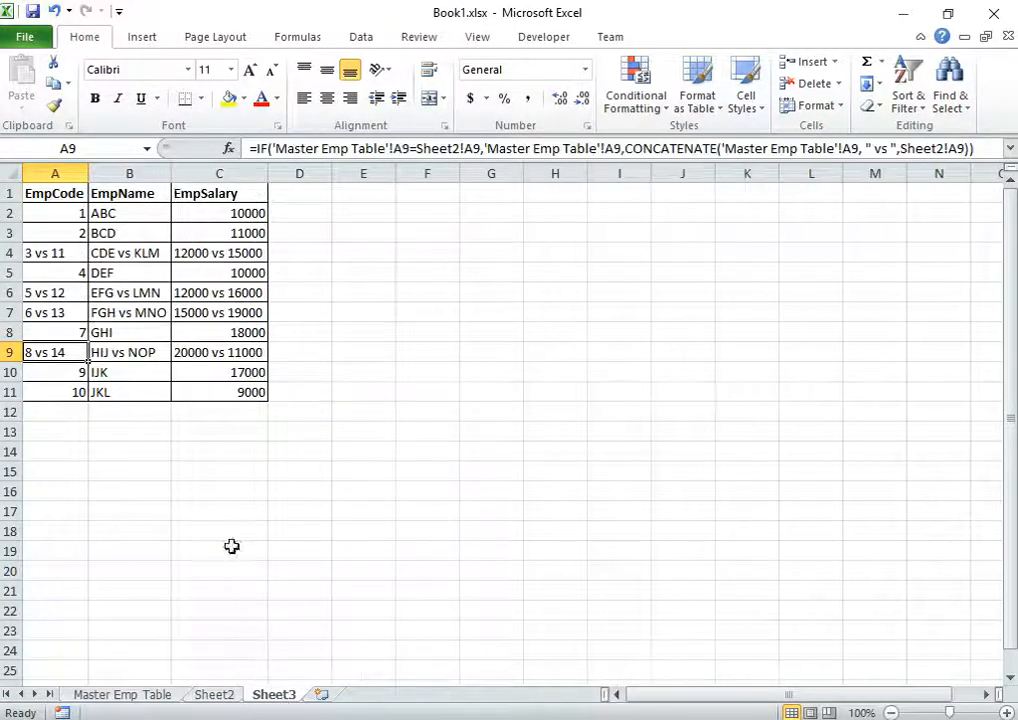